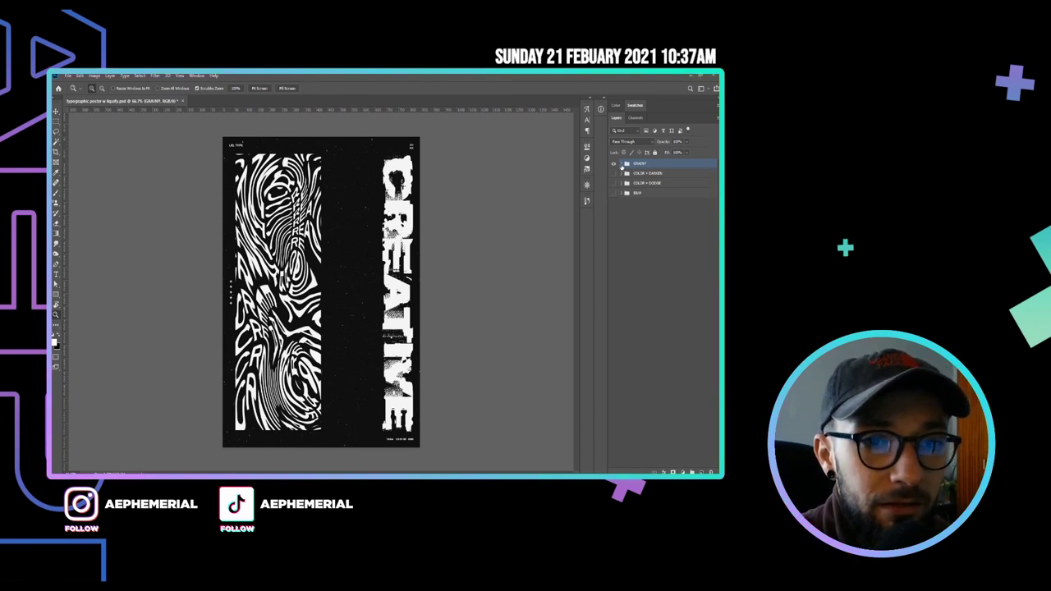
# Expand the GRAINY group to list its text, CREATIVE, liquified text, rectangle and background layers
pyautogui.click(622, 164)
pyautogui.scroll(-3, 635, 326)
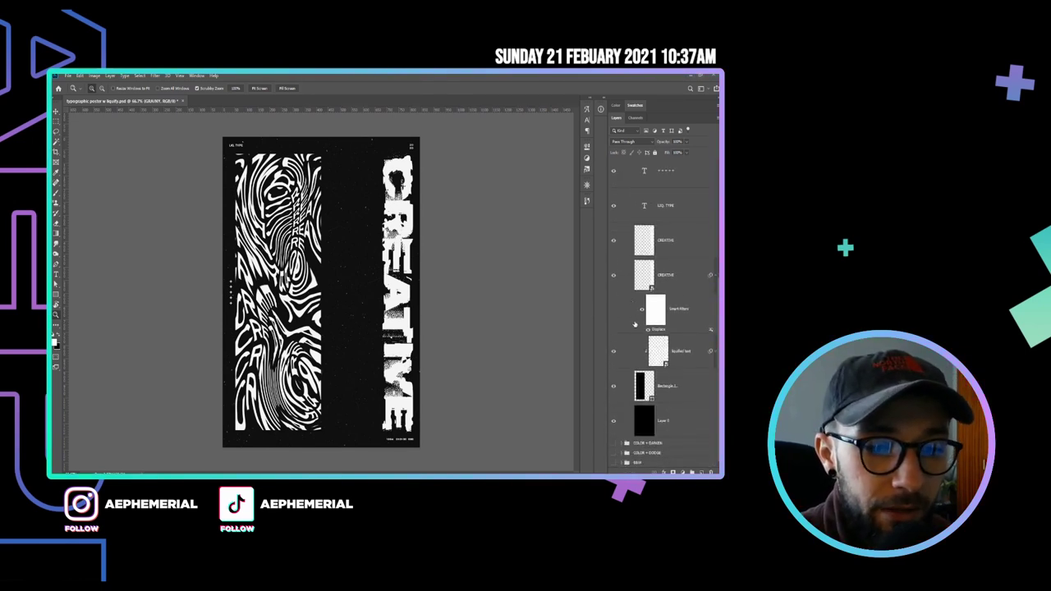
# Hide the upper layers and delete the old black Layer 3 background
pyautogui.scroll(3, 635, 326)
pyautogui.click(614, 168)
pyautogui.scroll(-3, 639, 312)
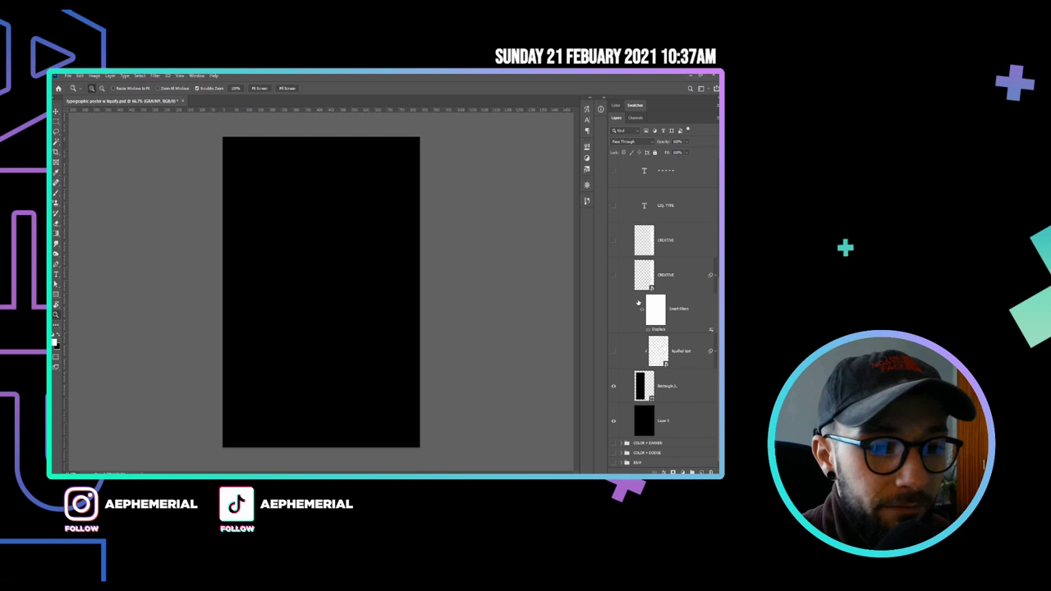
pyautogui.click(638, 429)
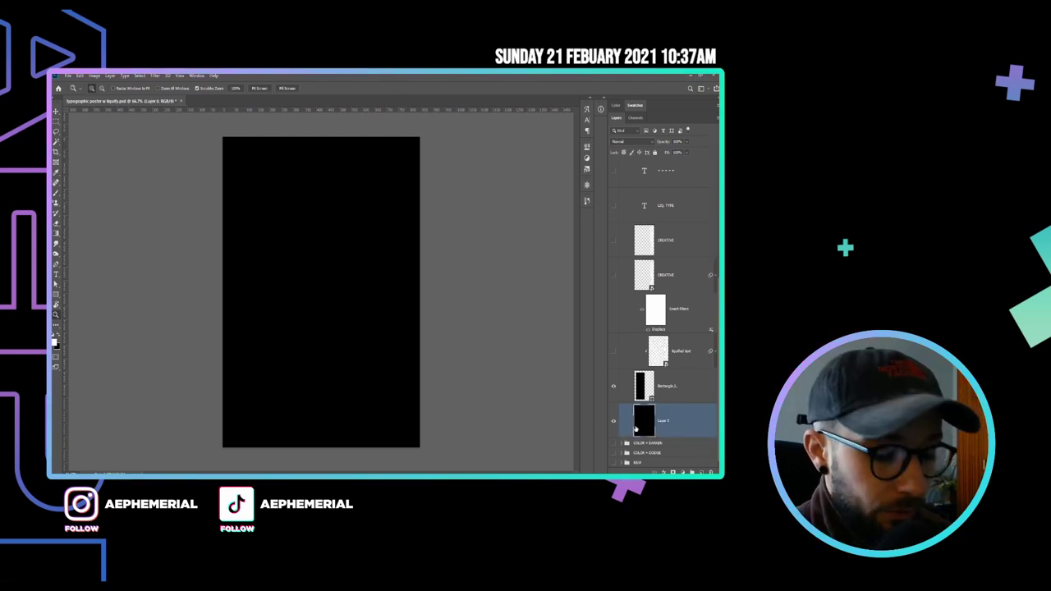
pyautogui.hotkey('ctrl', 'shift', 'n')
pyautogui.press('Return')
pyautogui.press('u')
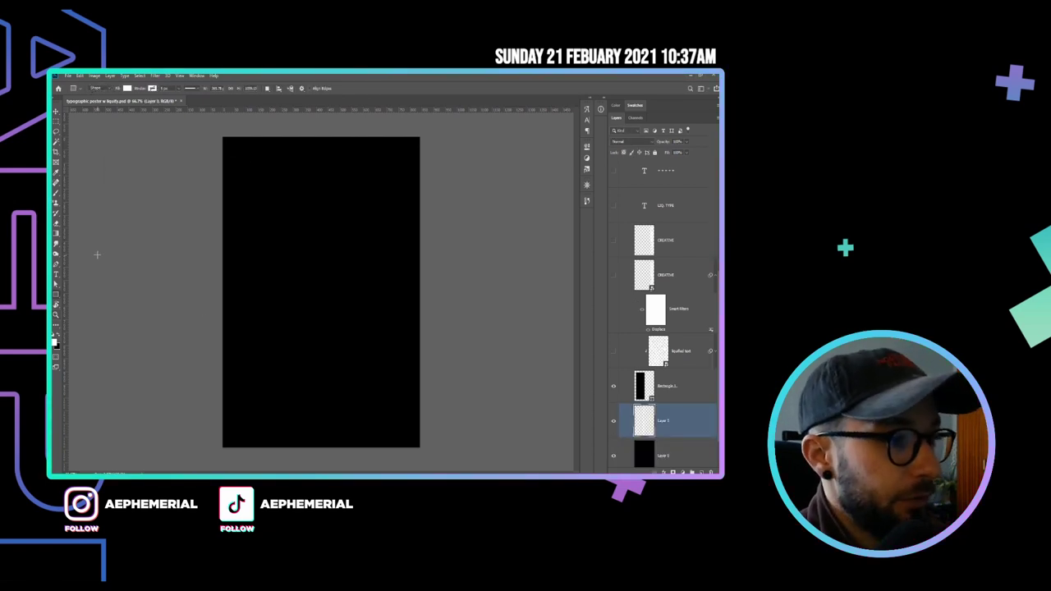
pyautogui.moveTo(684, 449); pyautogui.dragTo(689, 460)
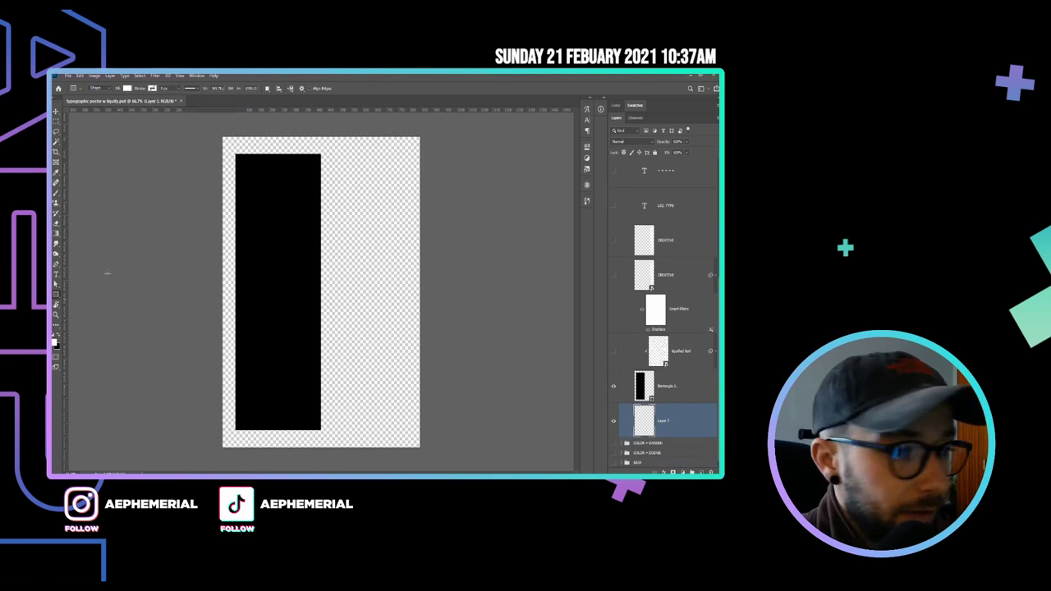
# Draw a black rectangle shape covering the whole canvas
pyautogui.click(59, 336)
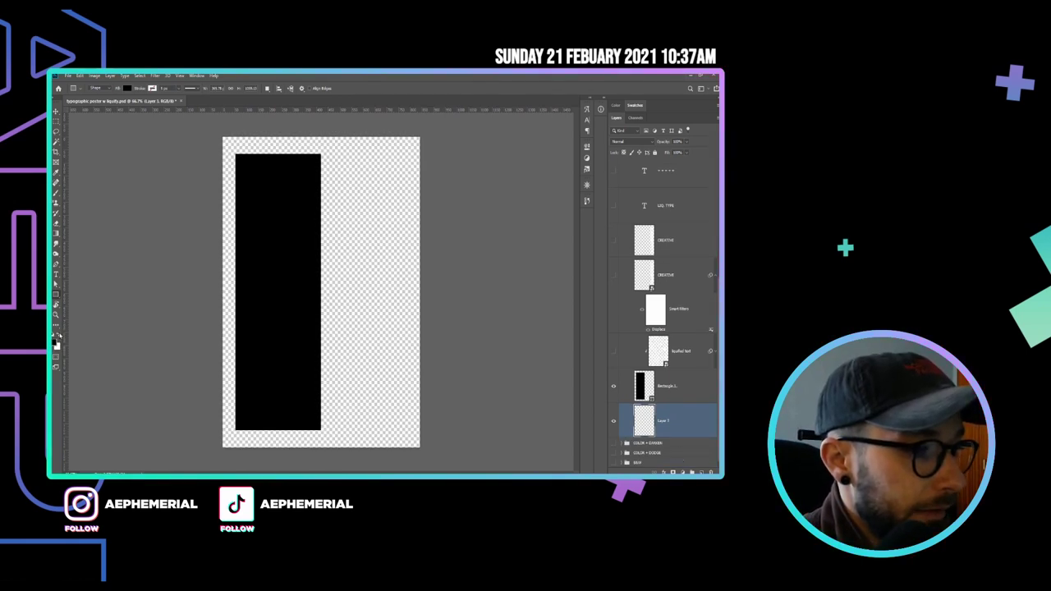
pyautogui.moveTo(223, 136); pyautogui.dragTo(421, 449)
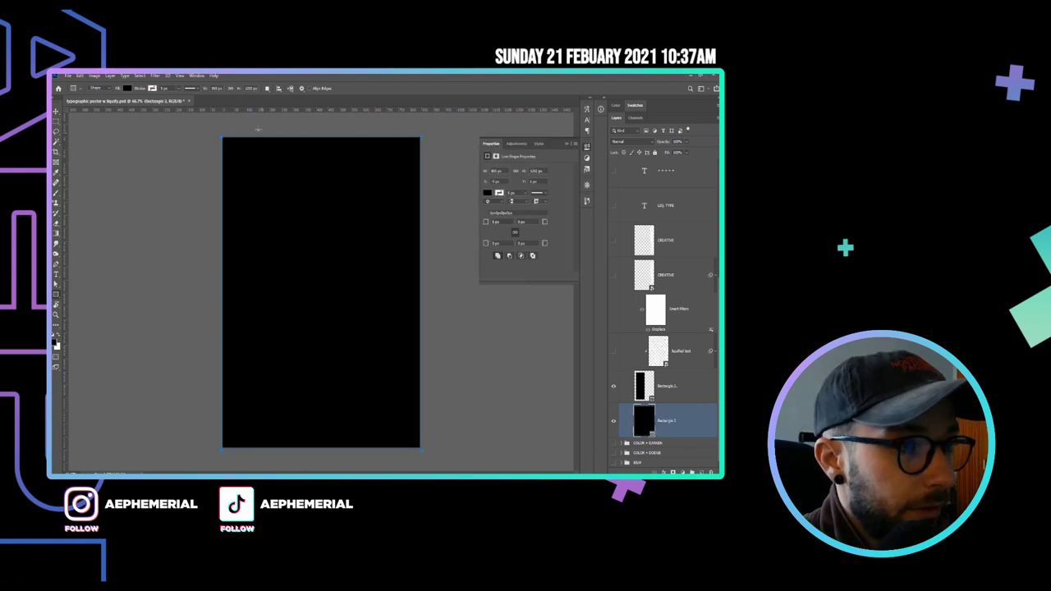
pyautogui.press('v')
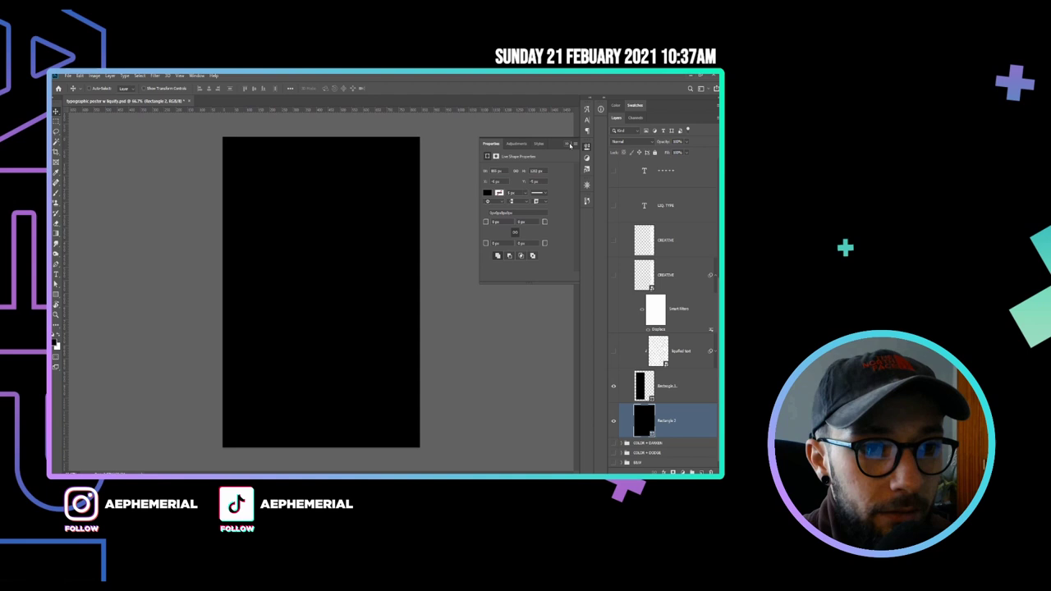
# Make the liquified text layer visible again
pyautogui.click(566, 143)
pyautogui.click(686, 362)
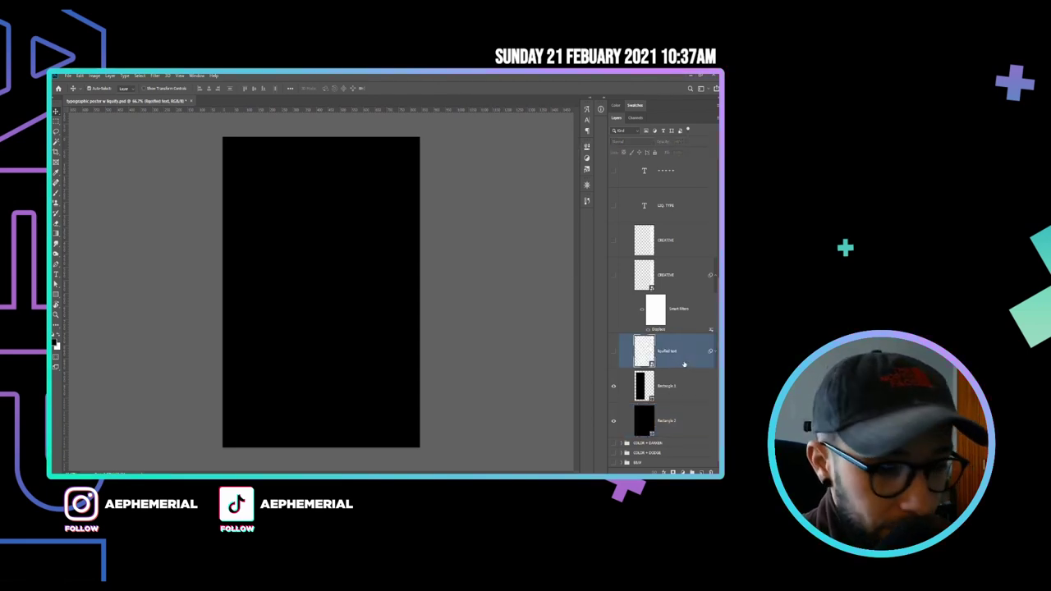
pyautogui.click(612, 353)
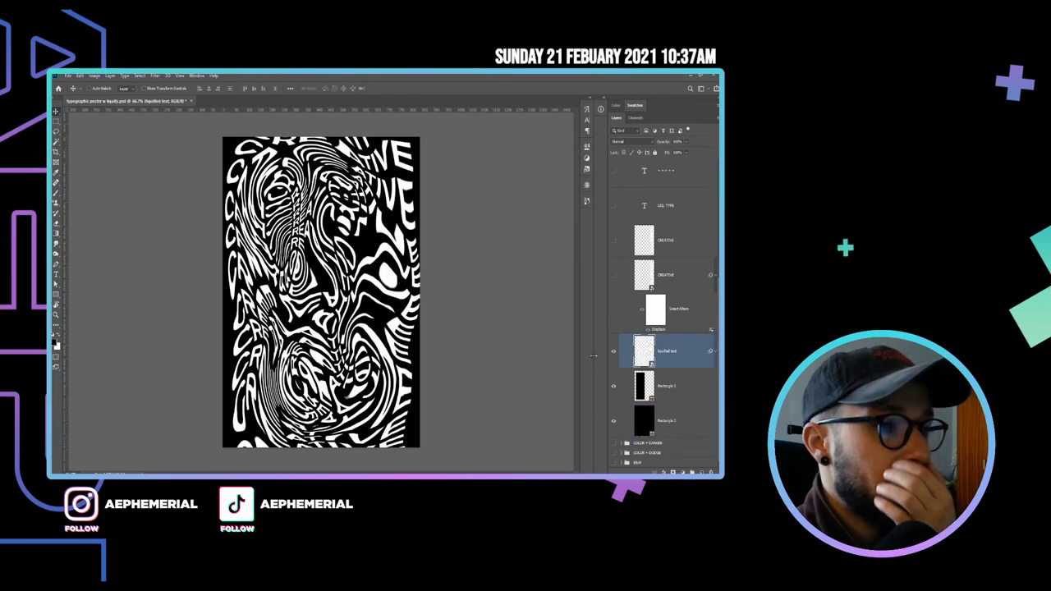
# Inspect the Group 1.psb smart object and its 591 × 1109 px image size, then close without saving
pyautogui.doubleClick(643, 351)
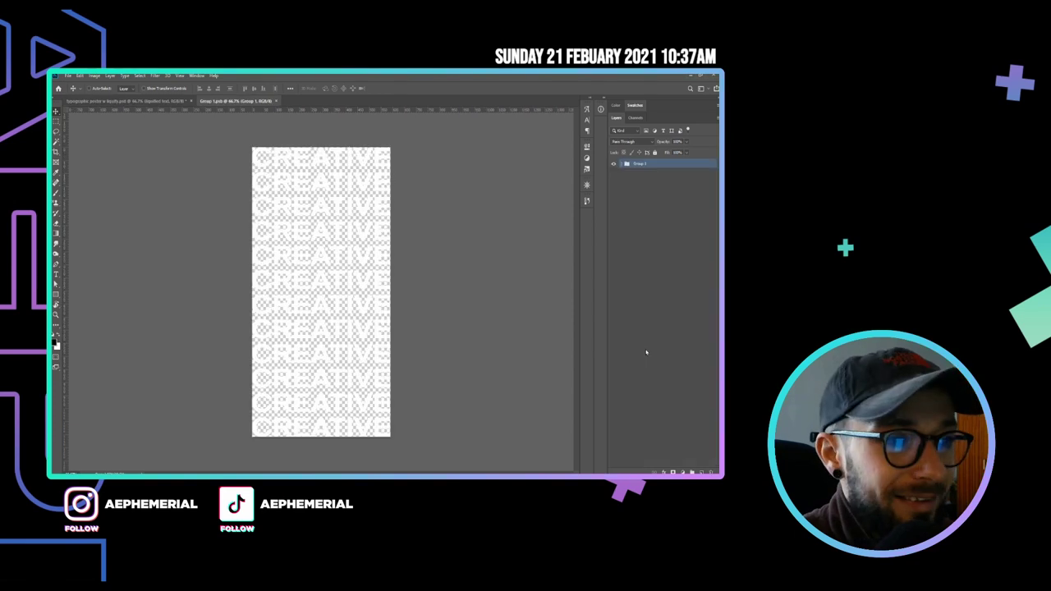
pyautogui.click(625, 164)
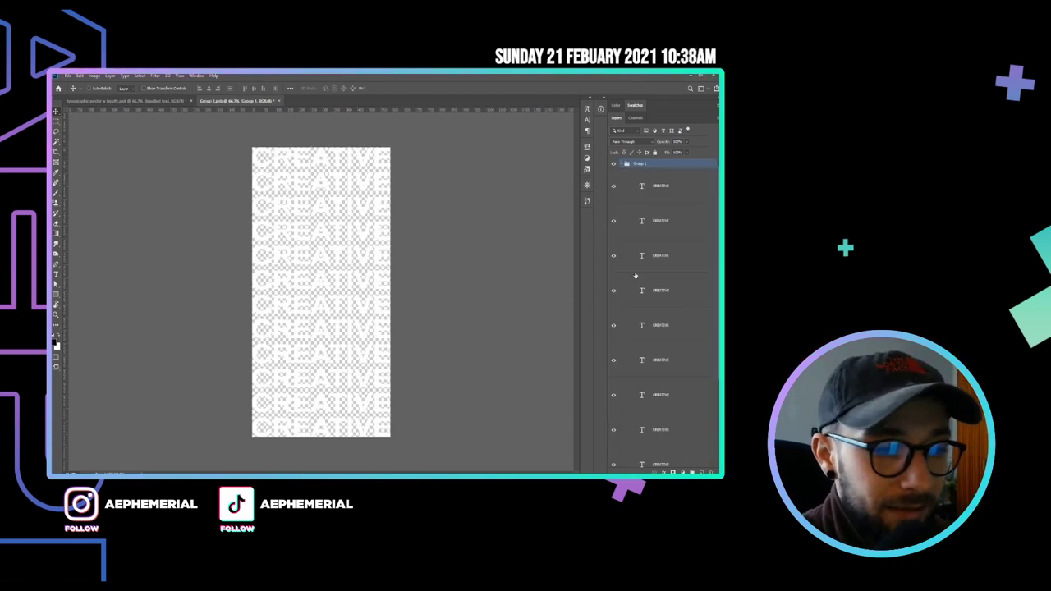
pyautogui.press('t')
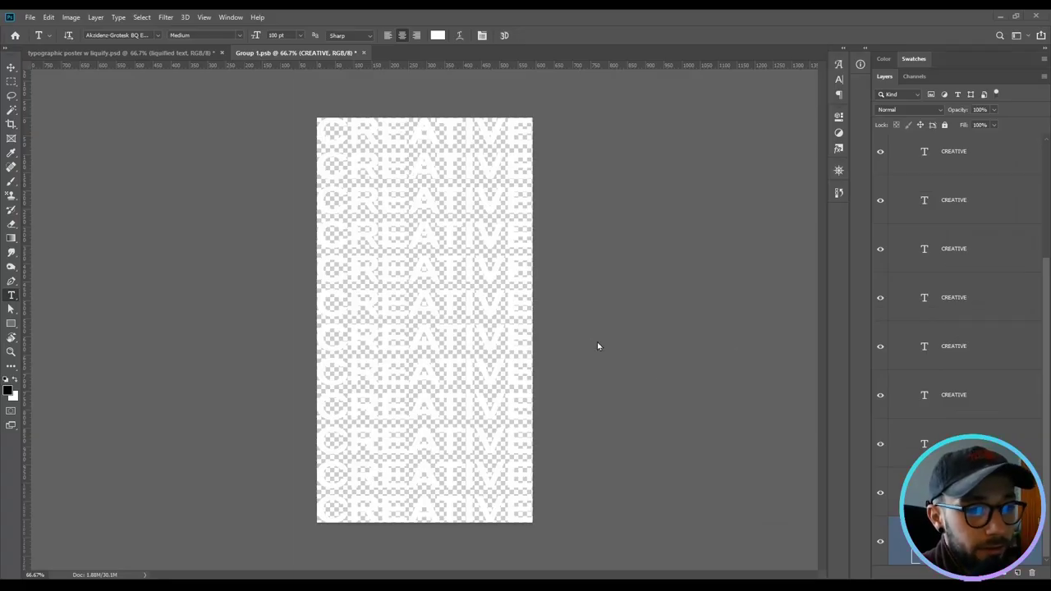
pyautogui.hotkey('ctrl', 'alt', 'i')
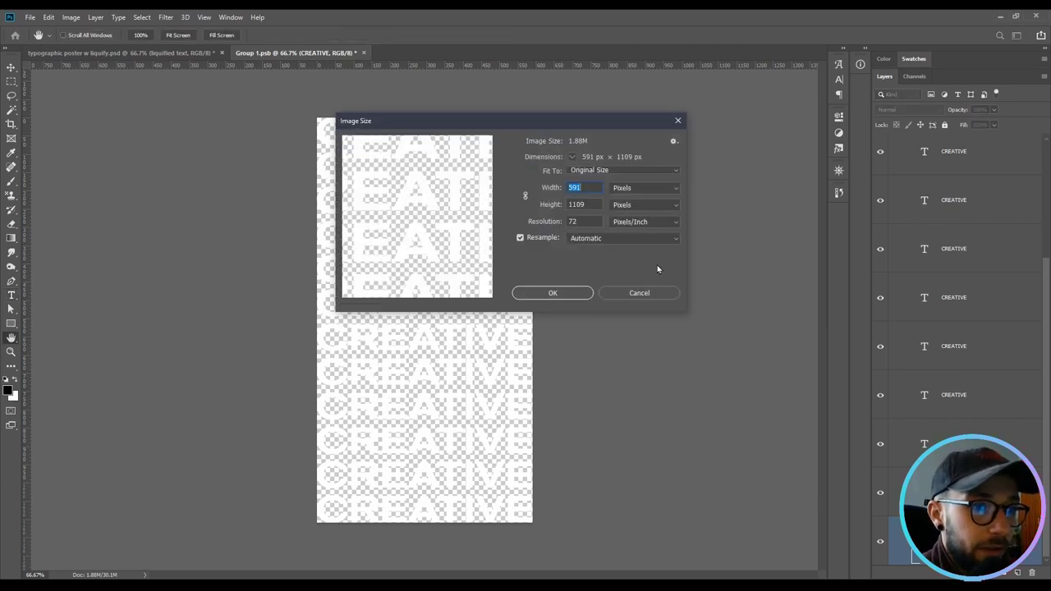
pyautogui.press('Escape')
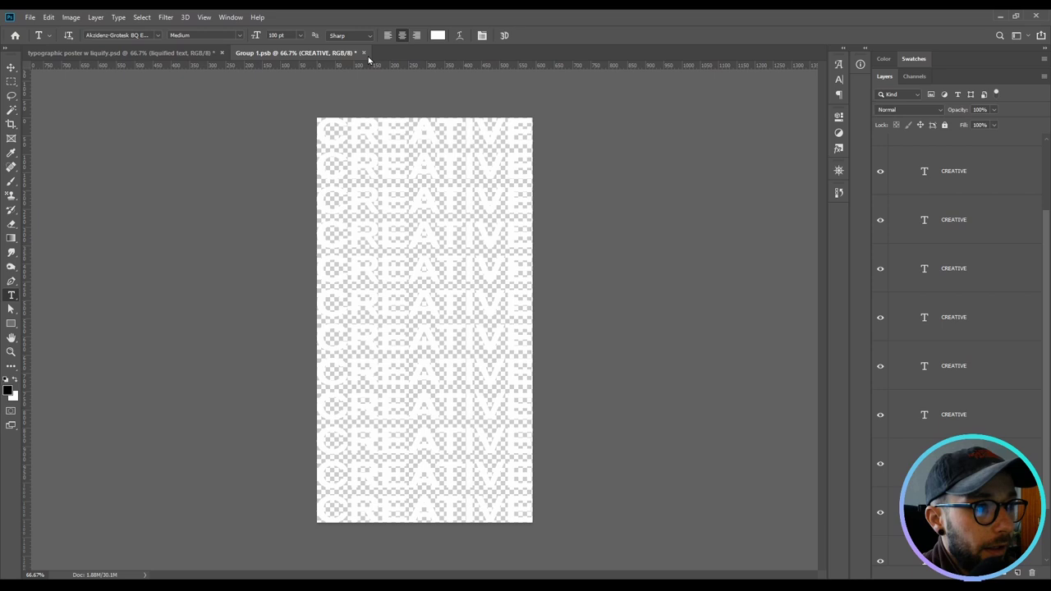
pyautogui.click(364, 54)
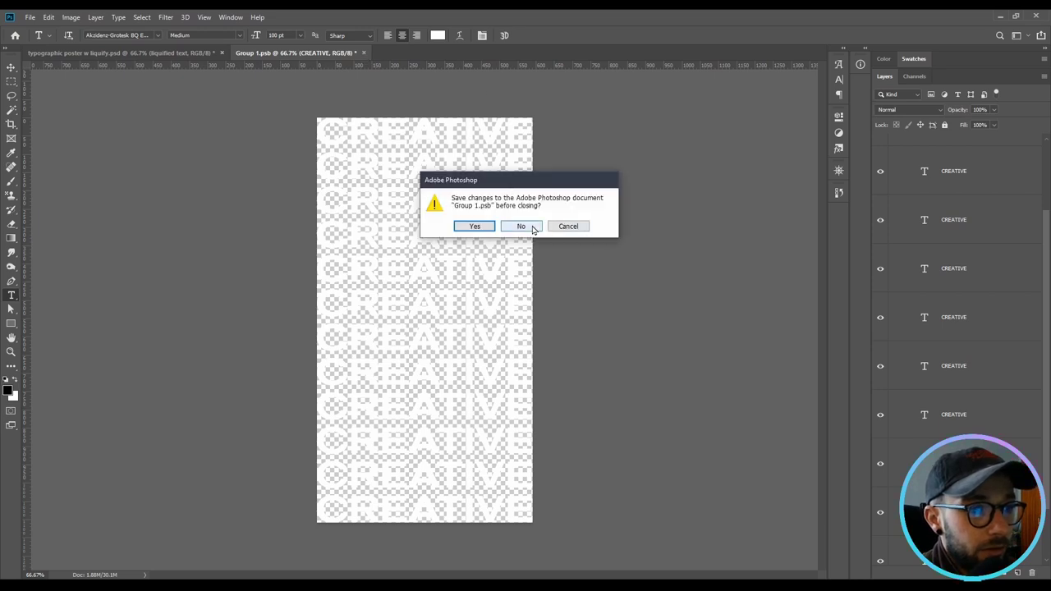
pyautogui.click(522, 227)
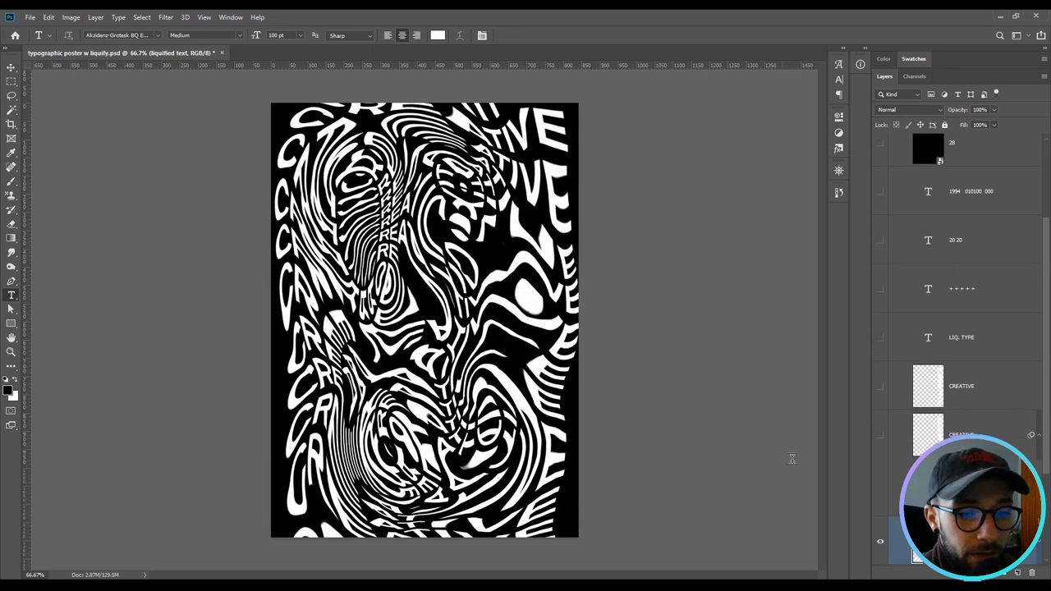
pyautogui.scroll(-1, 961, 493)
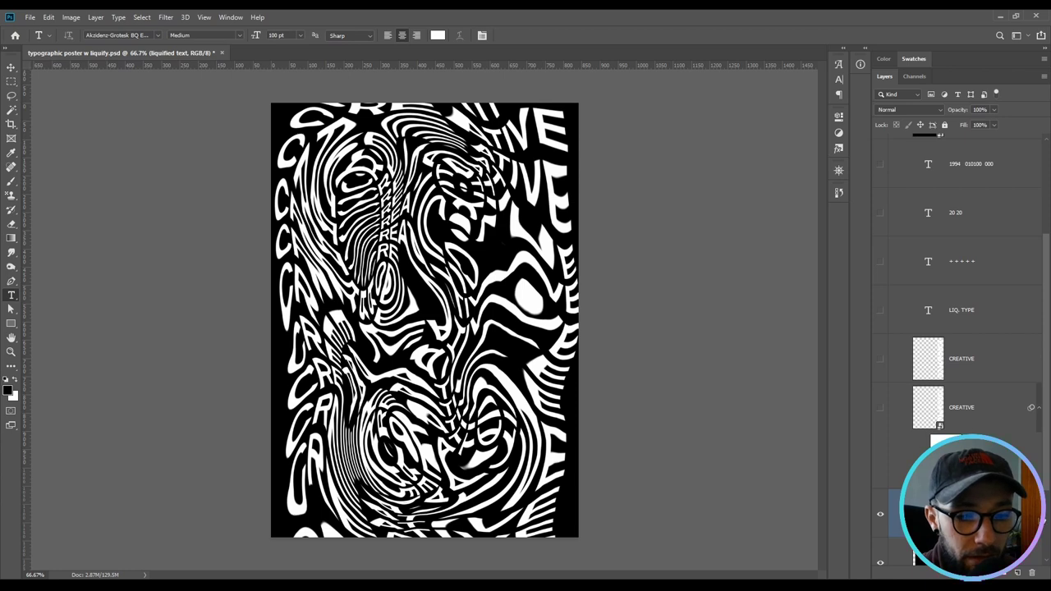
pyautogui.scroll(-2, 957, 354)
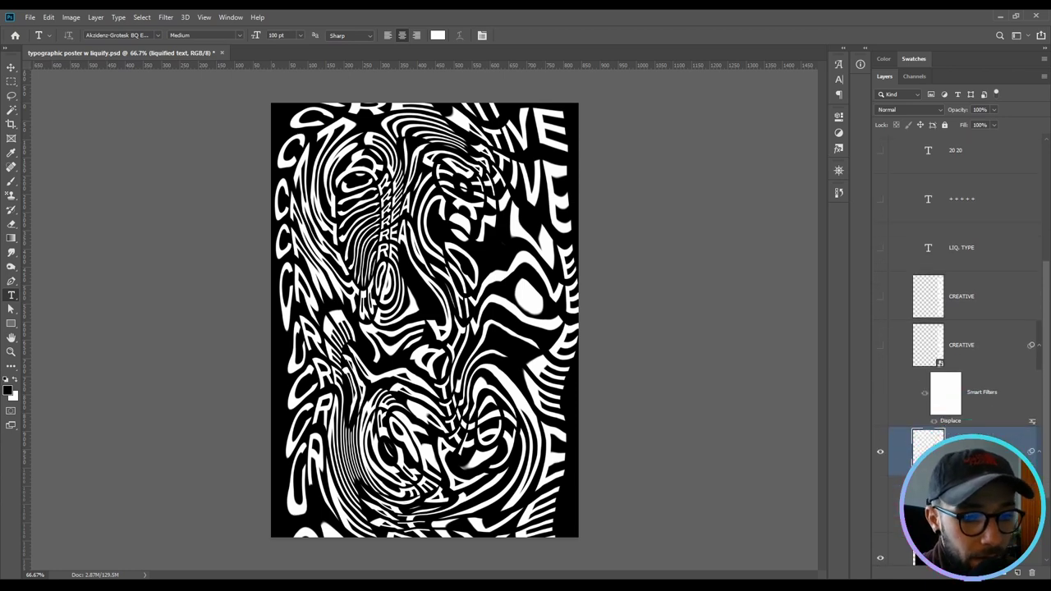
pyautogui.click(925, 498)
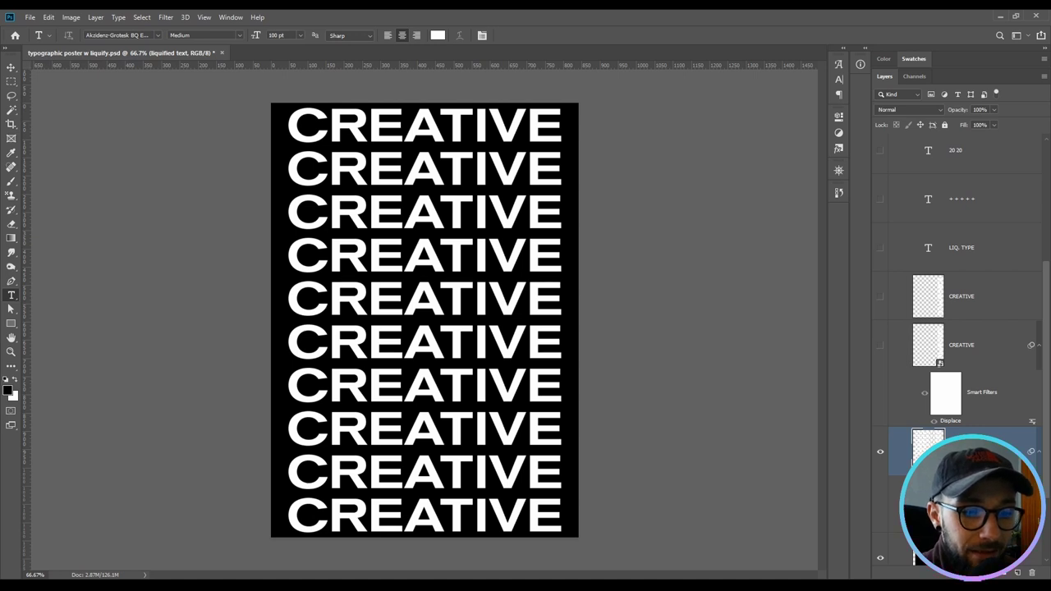
pyautogui.click(167, 17)
pyautogui.click(211, 105)
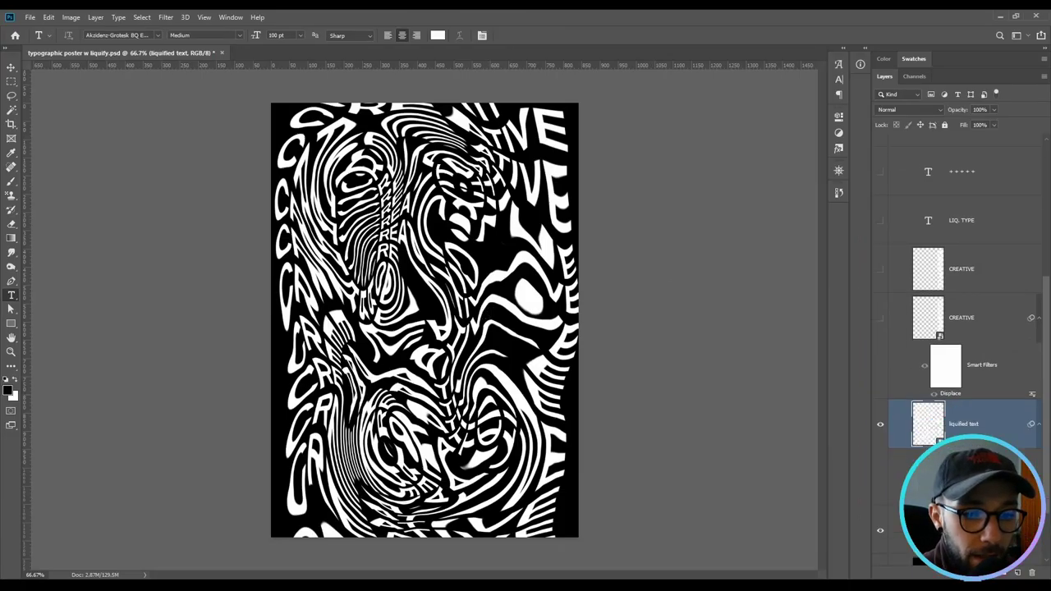
# Clip the liquified text layer to the tall Rectangle 1 beneath it with Ctrl+Alt+G
pyautogui.click(969, 530)
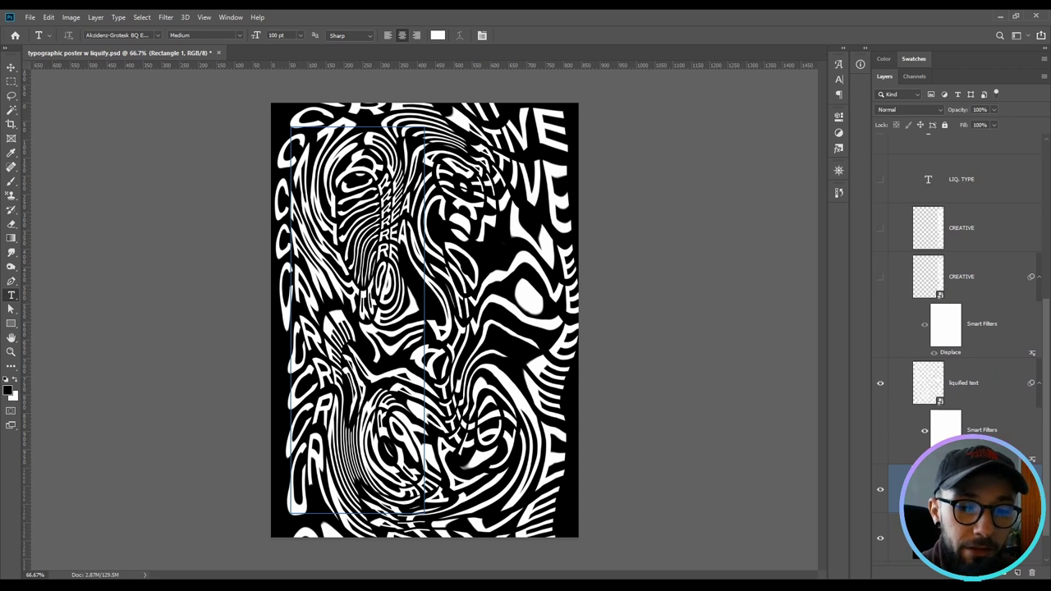
pyautogui.press('u')
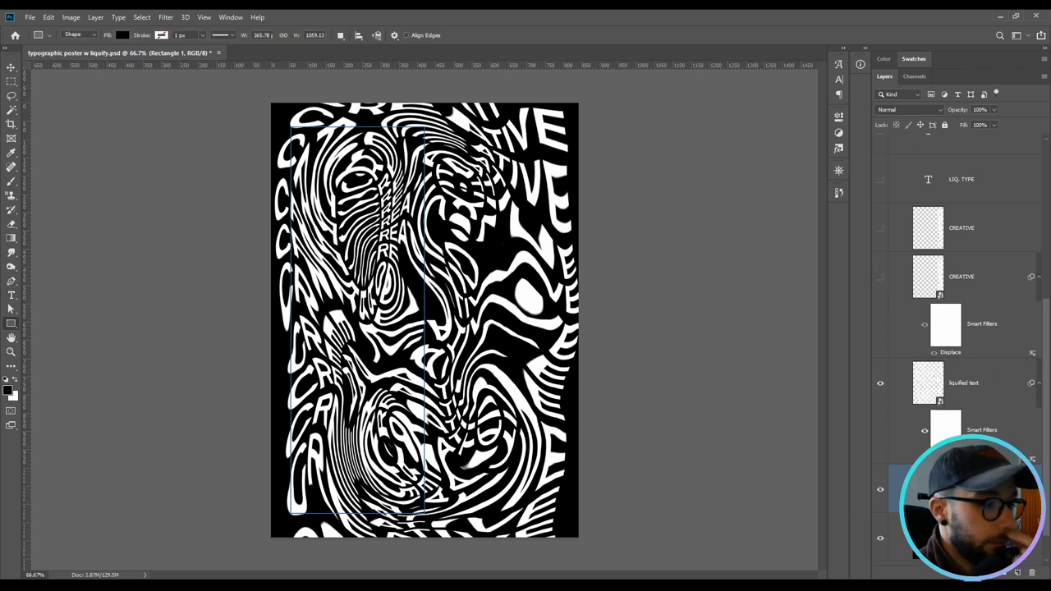
pyautogui.click(991, 386)
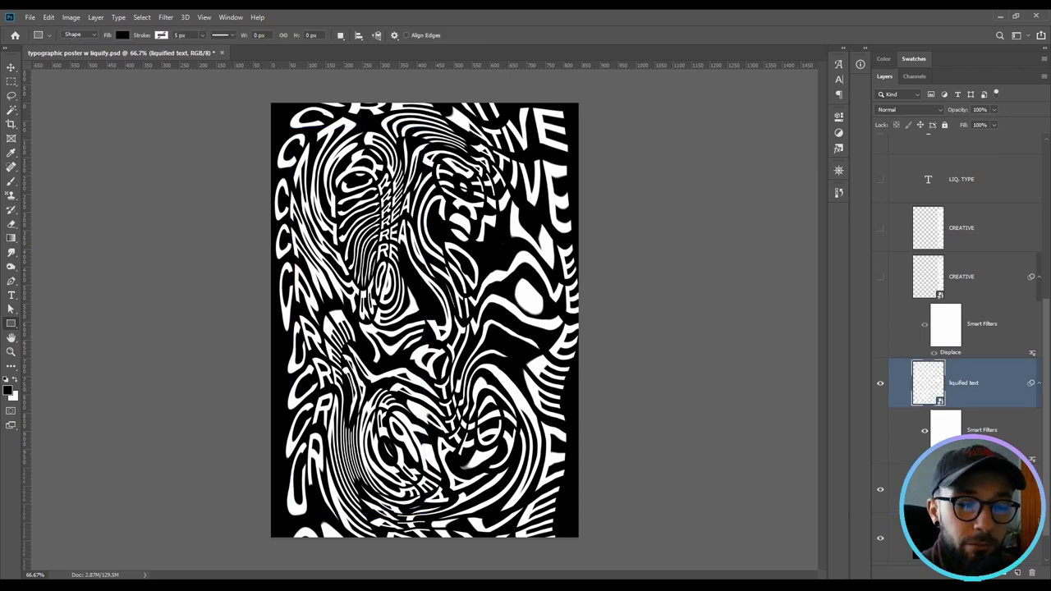
pyautogui.hotkey('ctrl', 'alt', 'g')
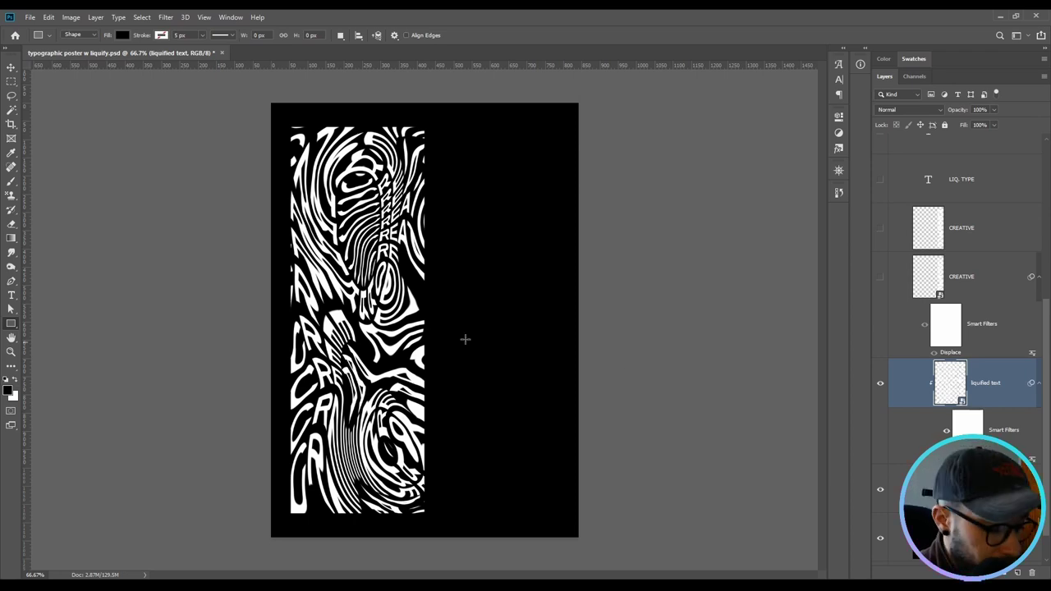
# Slide the liquified pattern about 249 px left inside the left panel, then fine-tune its position
pyautogui.press('v')
pyautogui.moveTo(438, 332)
pyautogui.mouseDown()
pyautogui.moveTo(302, 324)
pyautogui.moveTo(419, 340)
pyautogui.moveTo(346, 319)
pyautogui.moveTo(329, 353)
pyautogui.moveTo(296, 374)
pyautogui.moveTo(369, 361)
pyautogui.moveTo(354, 279)
pyautogui.moveTo(361, 211)
pyautogui.moveTo(345, 228)
pyautogui.mouseUp()
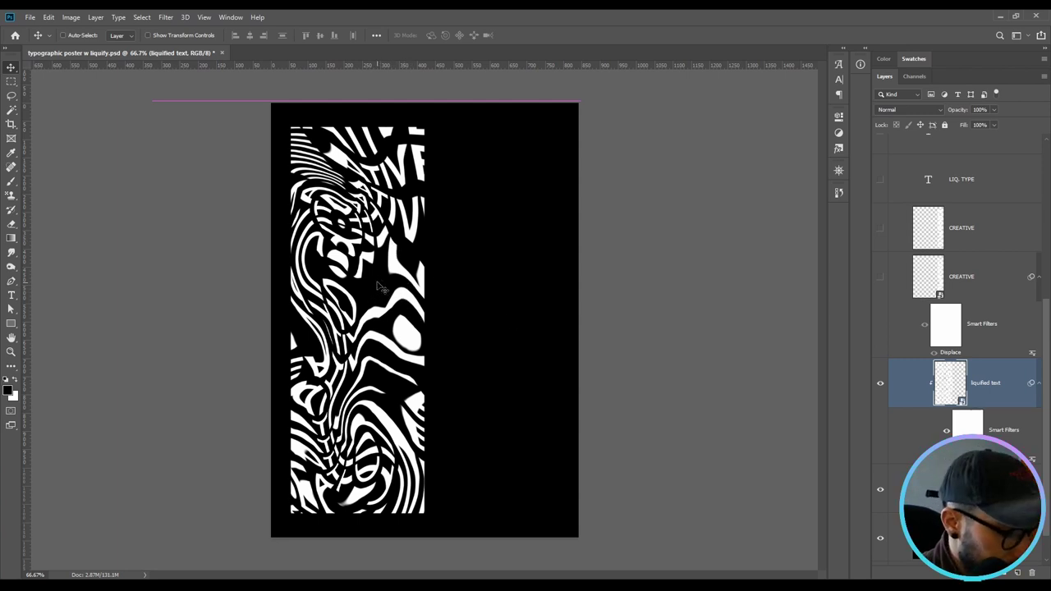
pyautogui.press('e')
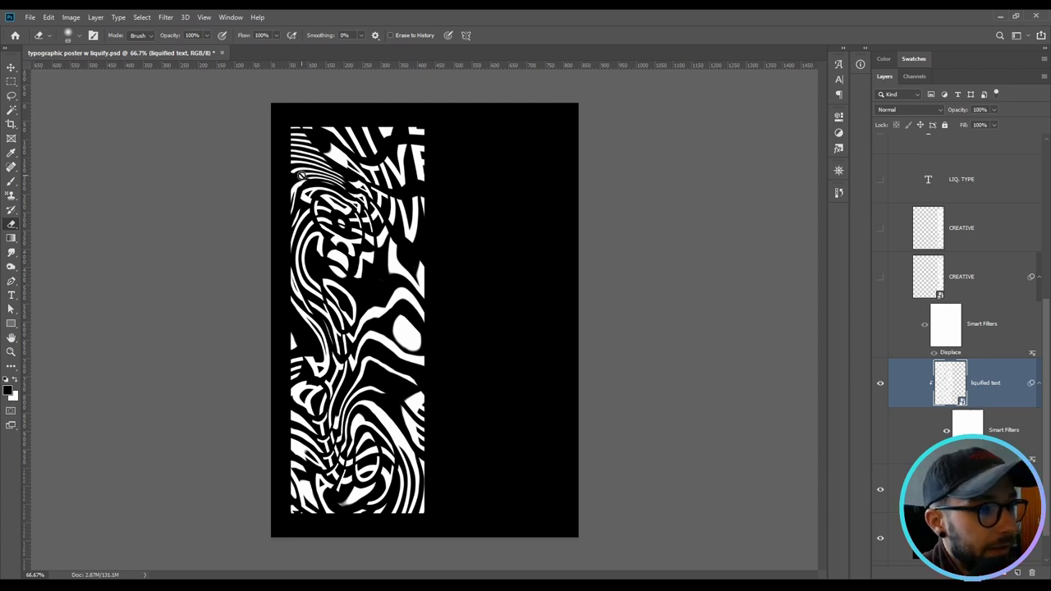
pyautogui.click(11, 67)
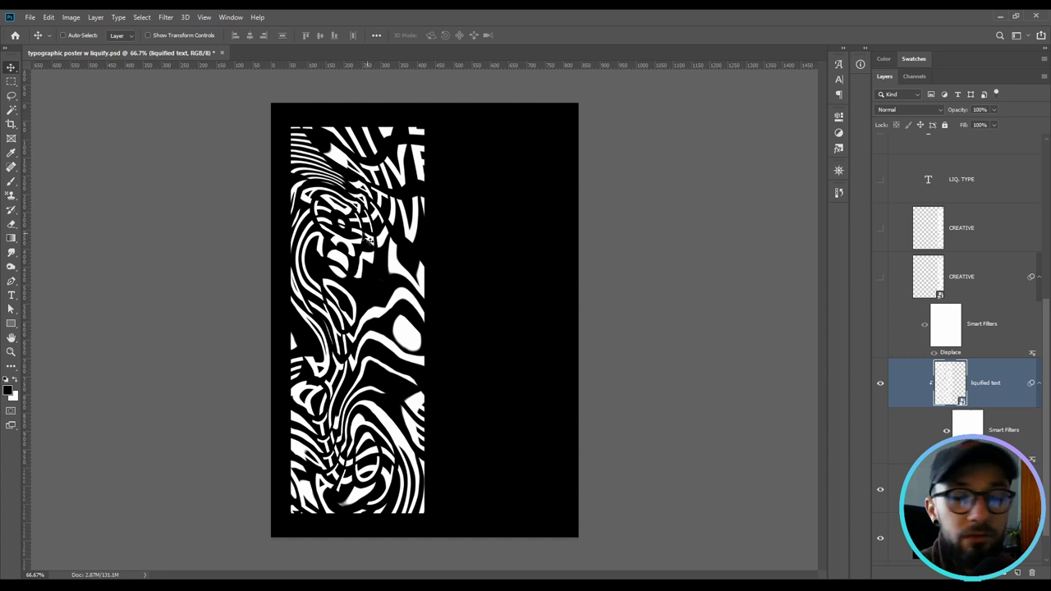
pyautogui.moveTo(369, 241)
pyautogui.mouseDown()
pyautogui.moveTo(414, 272)
pyautogui.moveTo(412, 263)
pyautogui.mouseUp()
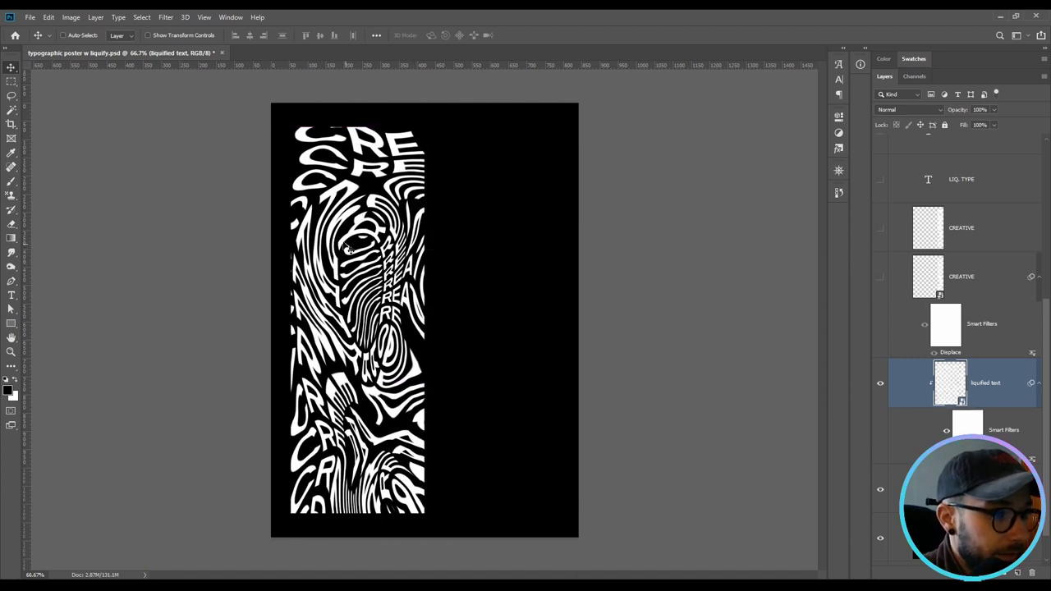
pyautogui.moveTo(352, 457)
pyautogui.mouseDown()
pyautogui.moveTo(374, 411)
pyautogui.moveTo(370, 382)
pyautogui.mouseUp()
# Show the vertical CREATIVE layer and switch its Displace smart filter off
pyautogui.click(880, 276)
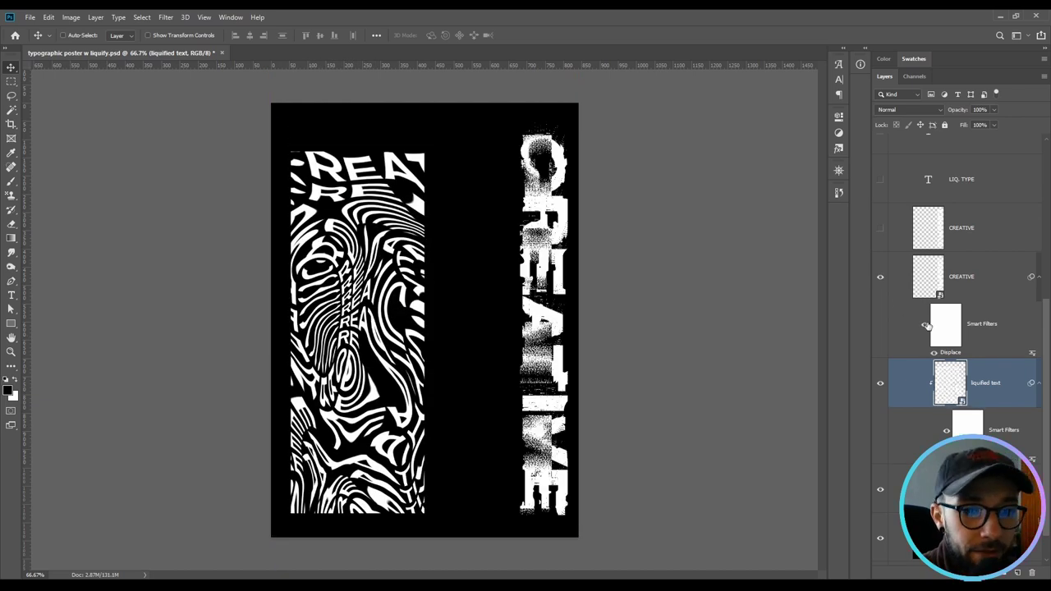
pyautogui.click(927, 326)
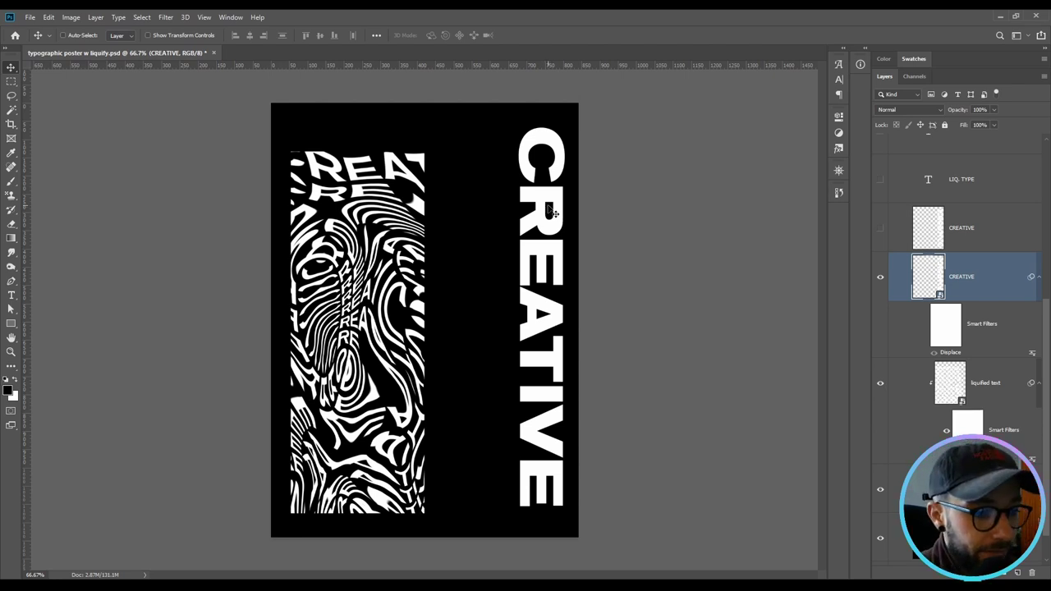
pyautogui.click(925, 326)
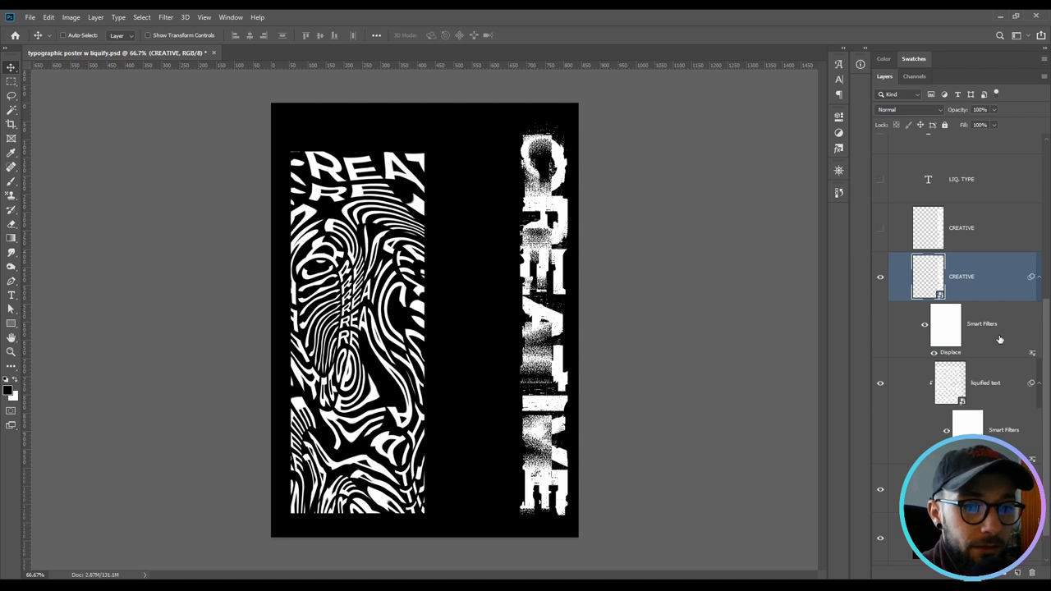
pyautogui.hotkey('ctrl', 'z')
# Apply a Displace filter with horizontal and vertical scale 15, using a PSD displacement map
pyautogui.click(165, 17)
pyautogui.moveTo(279, 162)
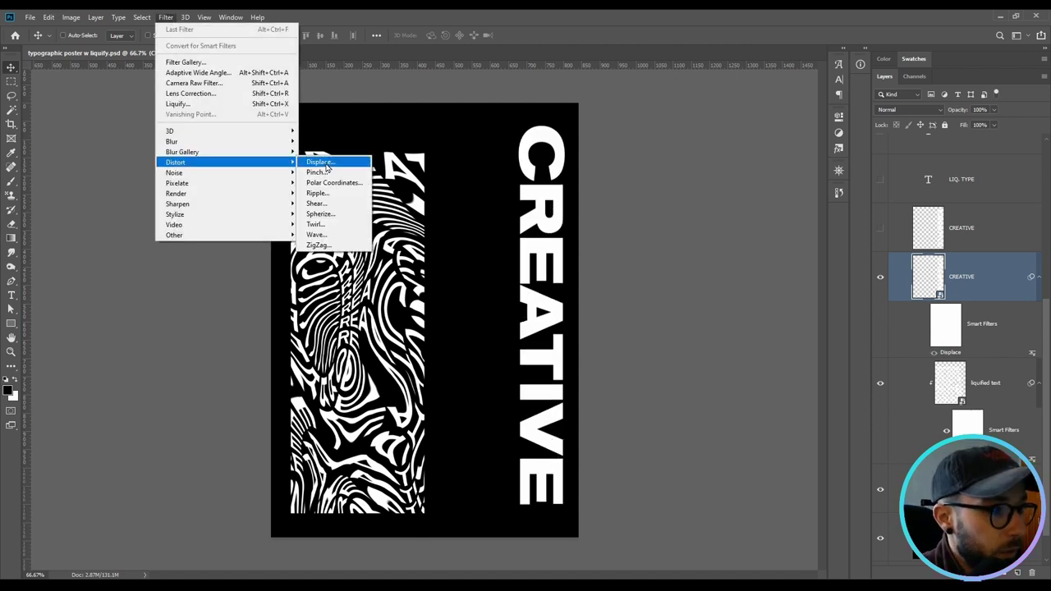
pyautogui.click(320, 162)
pyautogui.moveTo(516, 167); pyautogui.dragTo(540, 166)
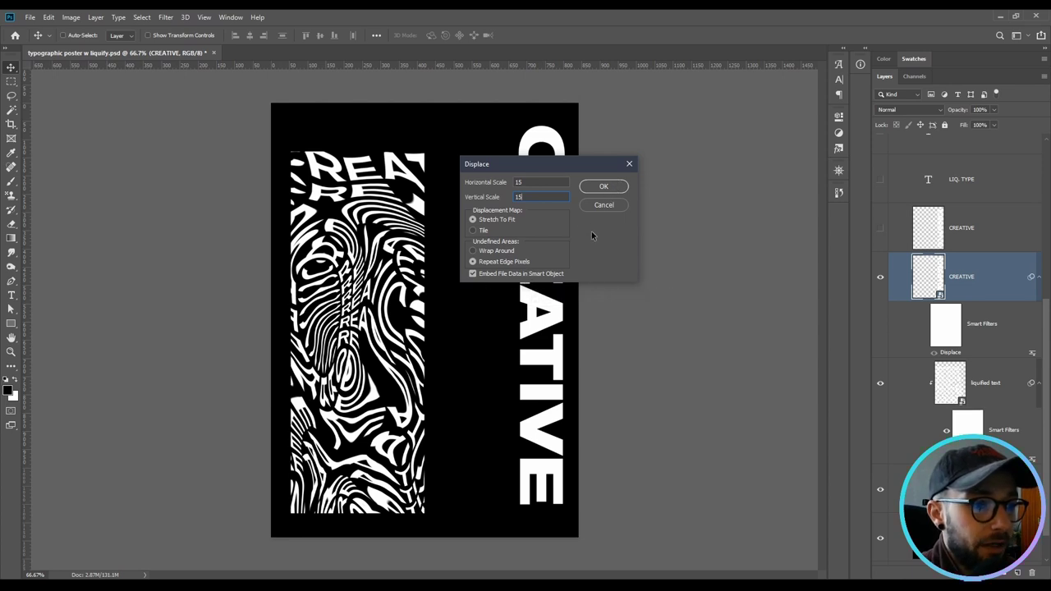
pyautogui.click(602, 186)
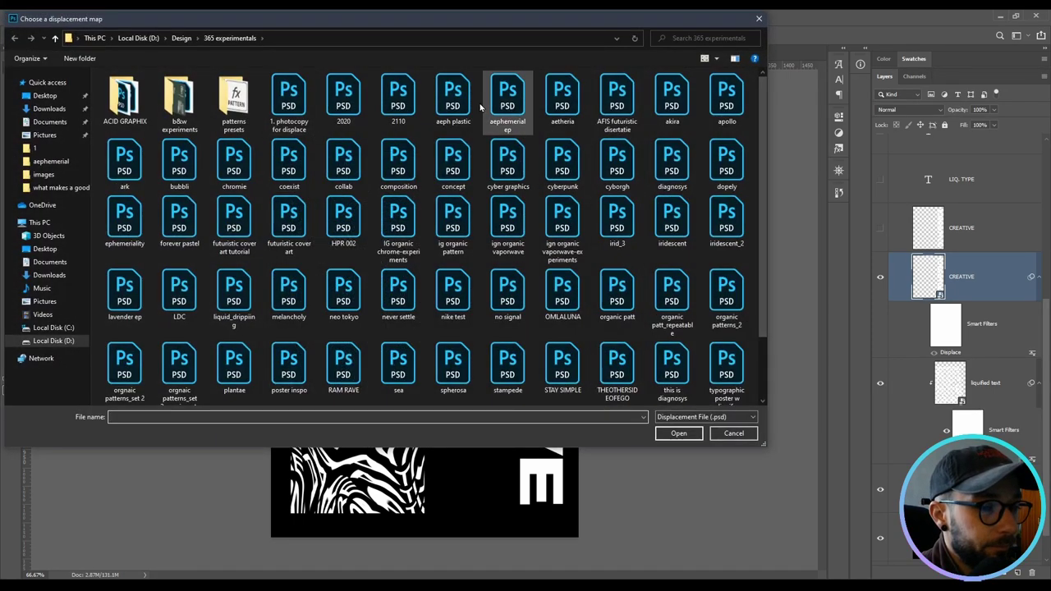
pyautogui.doubleClick(411, 131)
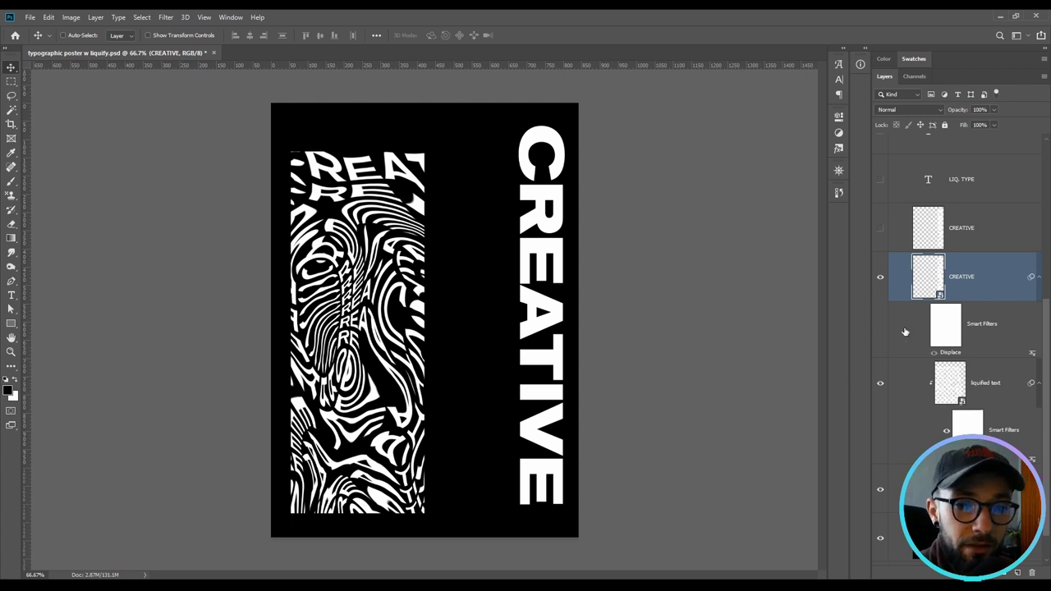
# Show the upper hidden CREATIVE layer above the vertical CREATIVE text
pyautogui.scroll(1, 977, 285)
pyautogui.click(1000, 255)
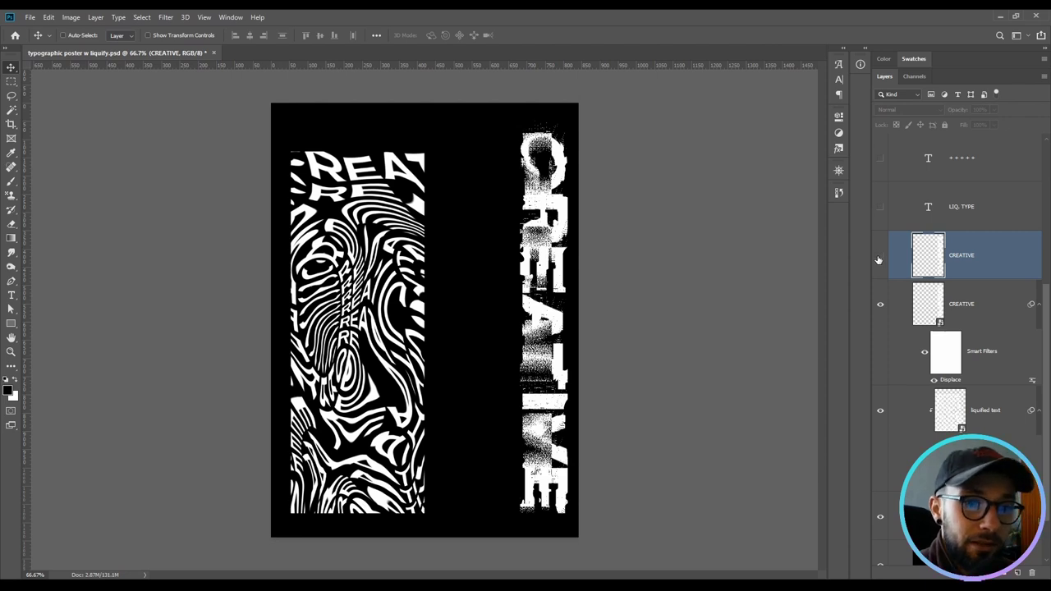
pyautogui.click(880, 256)
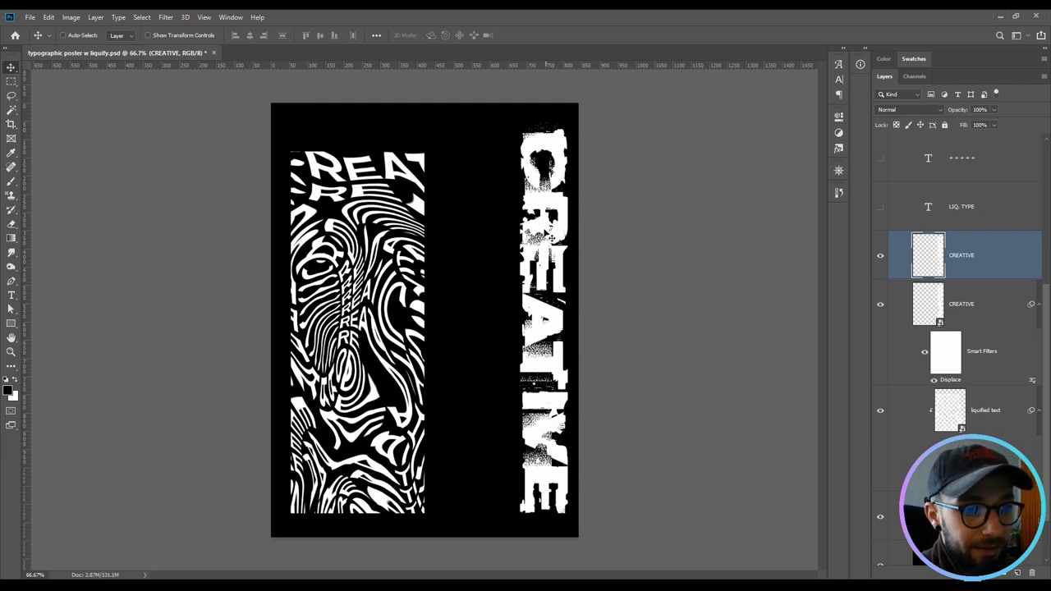
pyautogui.scroll(-3, 997, 378)
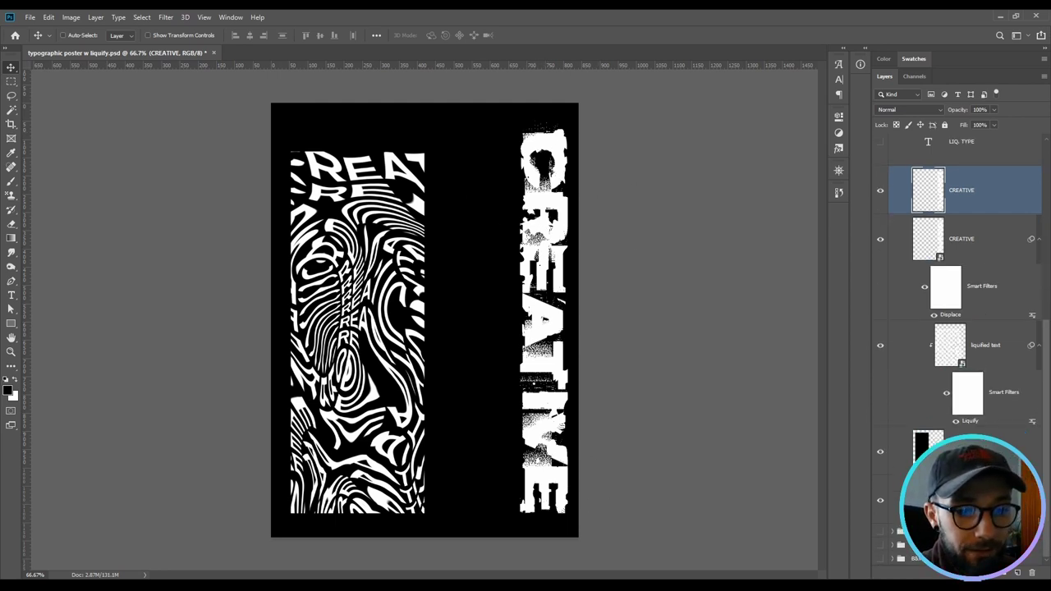
# Scale the liquified text and black layer up to about 130.68% with Free Transform
pyautogui.click(997, 366)
pyautogui.keyDown('ctrl'); pyautogui.click(939, 460); pyautogui.keyUp('ctrl')
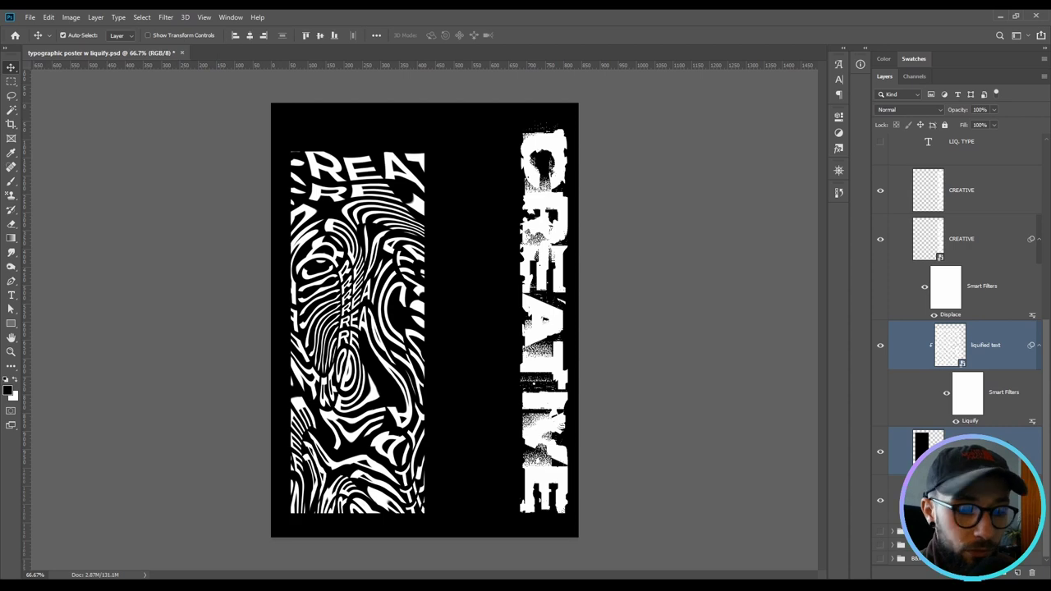
pyautogui.hotkey('ctrl', 't')
pyautogui.moveTo(399, 149); pyautogui.dragTo(394, 133)
pyautogui.press('Return')
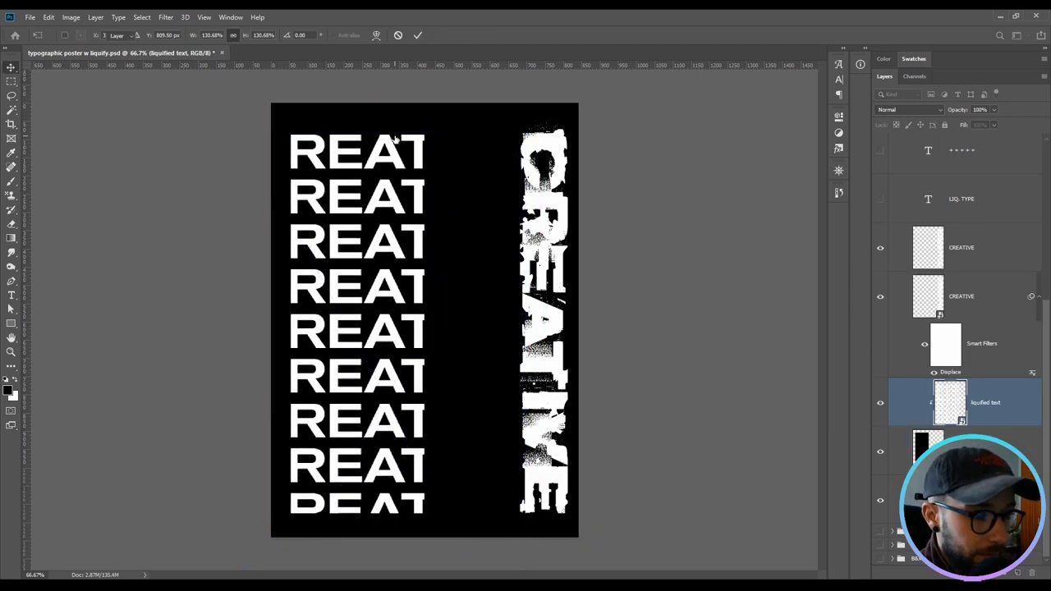
pyautogui.scroll(5, 983, 420)
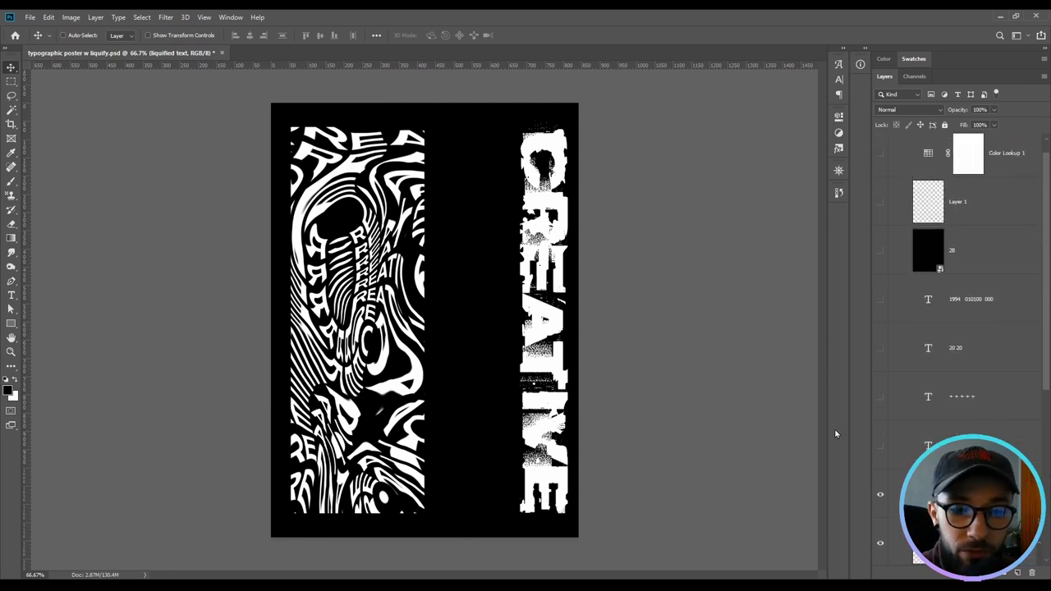
# Show the LIQ. TYPE, +++++, 20 20 and 1994 texts, edit +++++, and show grain layer 28
pyautogui.click(881, 447)
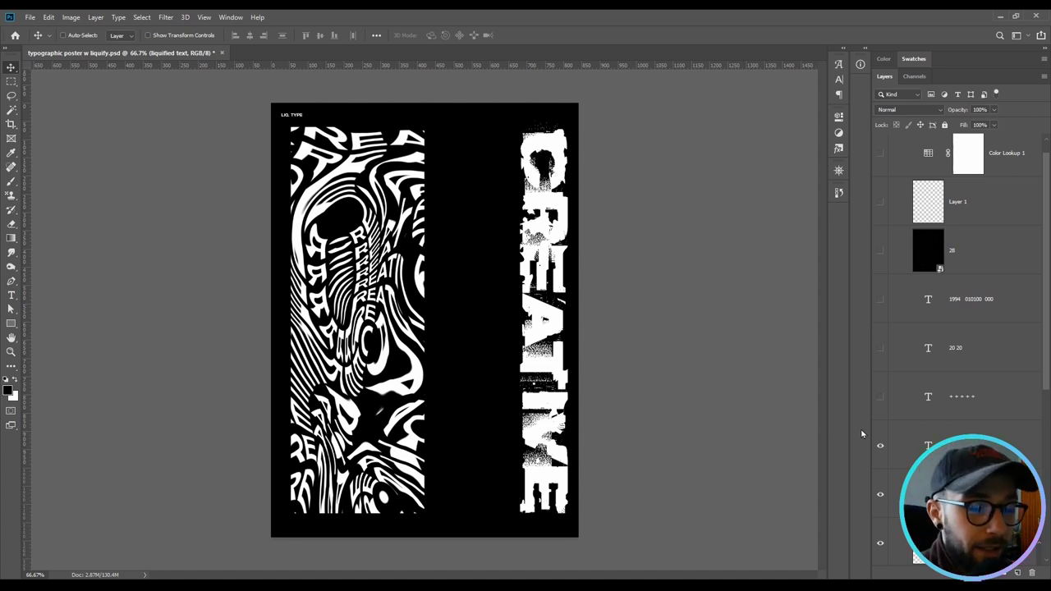
pyautogui.moveTo(880, 396); pyautogui.dragTo(881, 299)
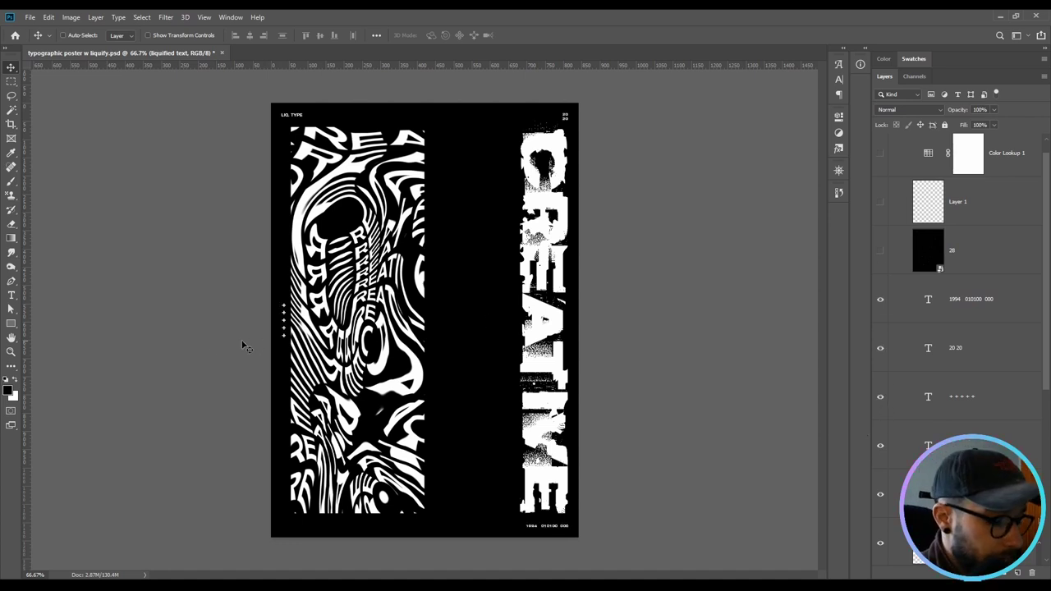
pyautogui.press('t')
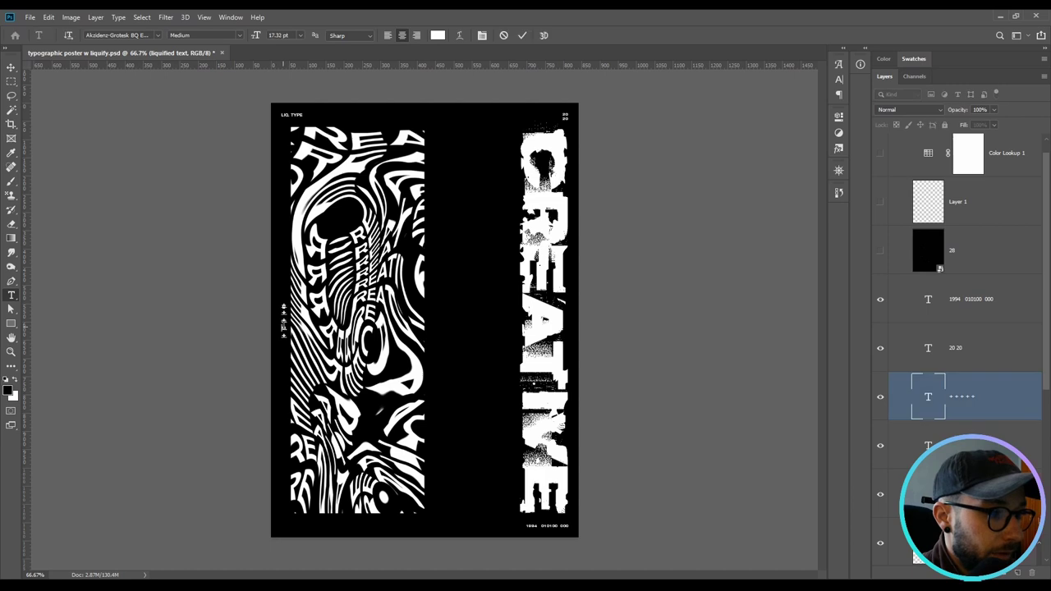
pyautogui.click(282, 325)
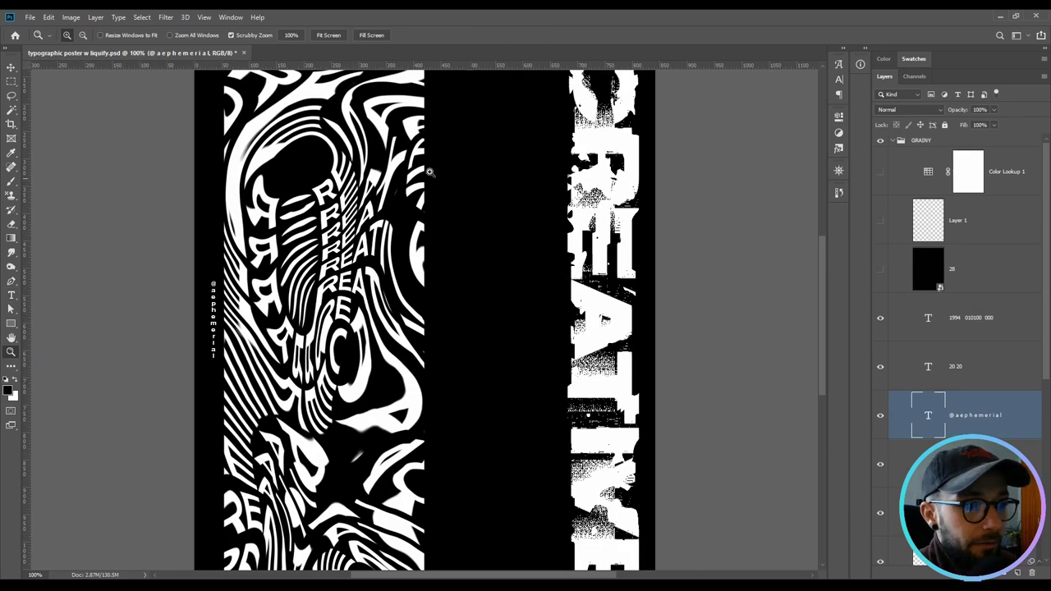
pyautogui.click(880, 270)
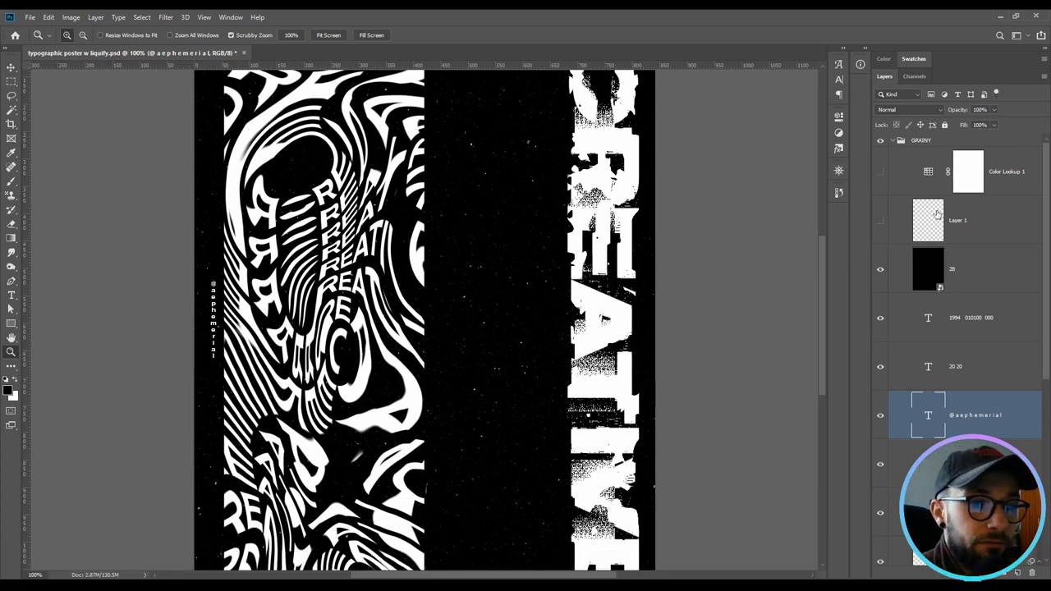
# Show Layer 1's extra grain and add a new empty Layer 3 above grain layer 28
pyautogui.scroll(1, 769, 326)
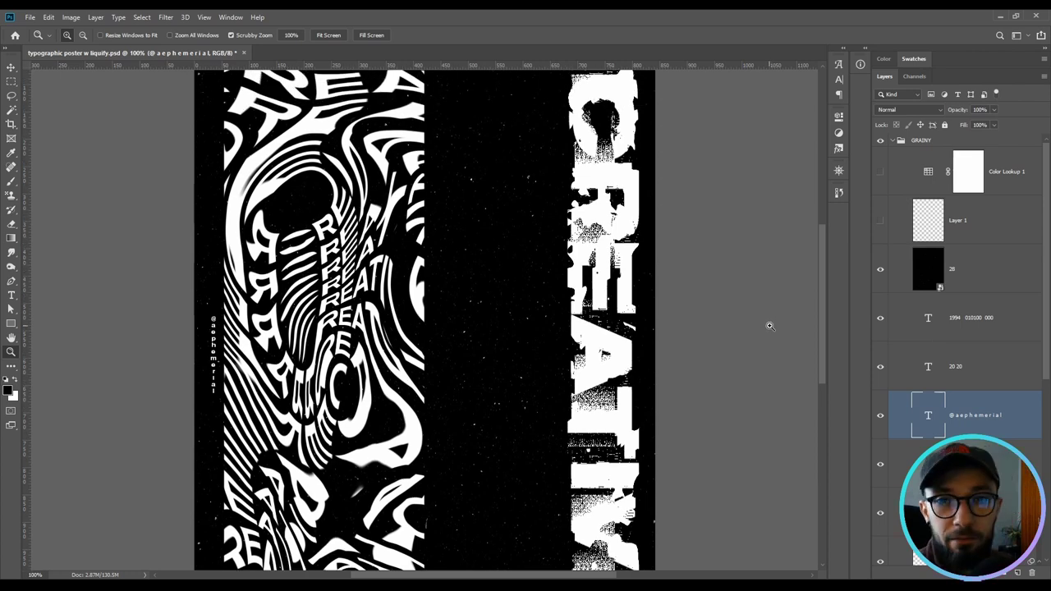
pyautogui.scroll(1, 770, 326)
pyautogui.scroll(1, 769, 326)
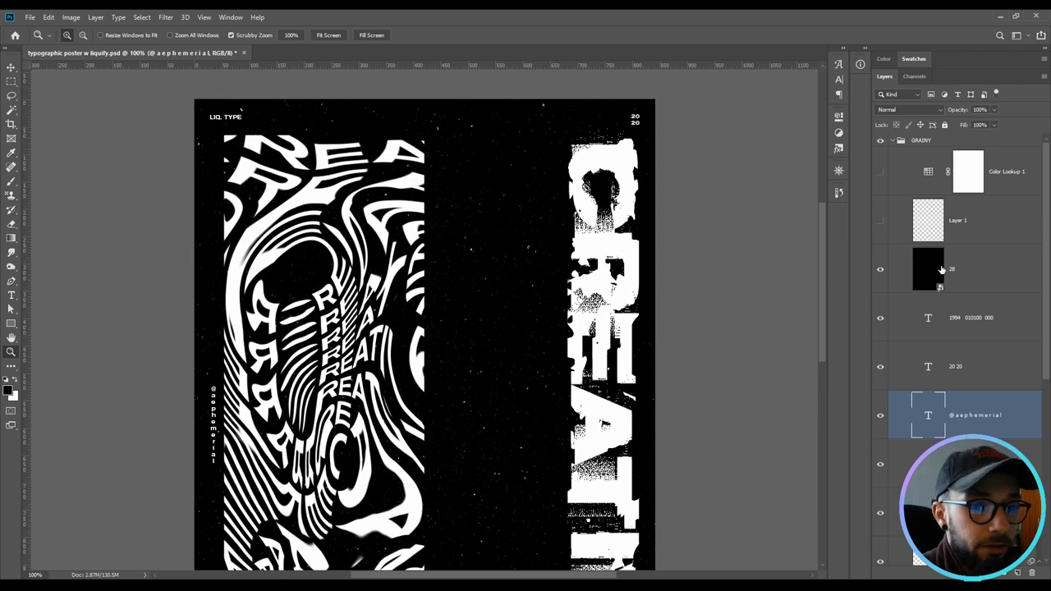
pyautogui.click(880, 224)
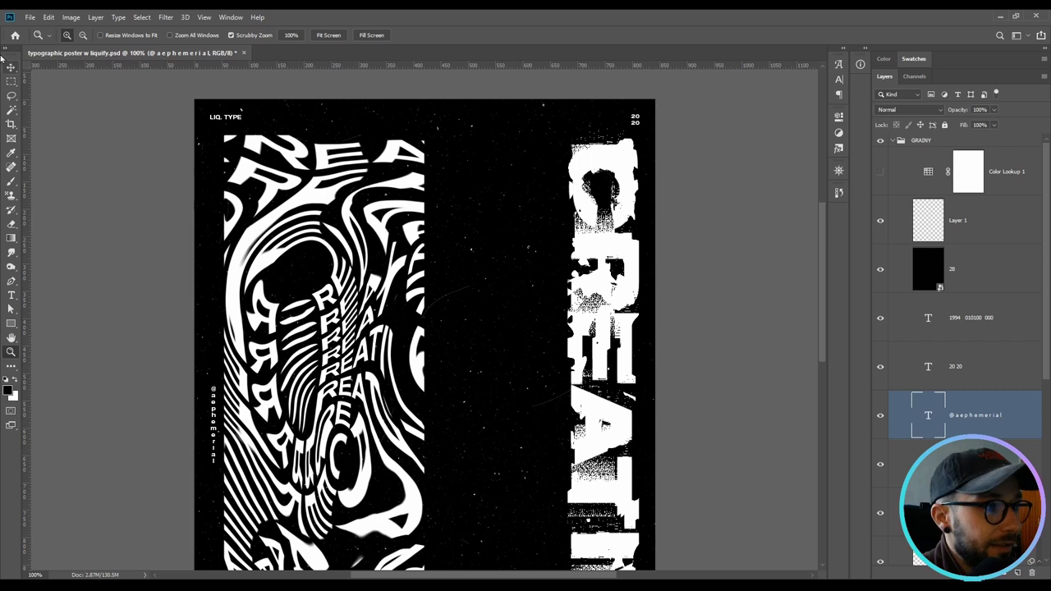
pyautogui.press('v')
pyautogui.press('F12')
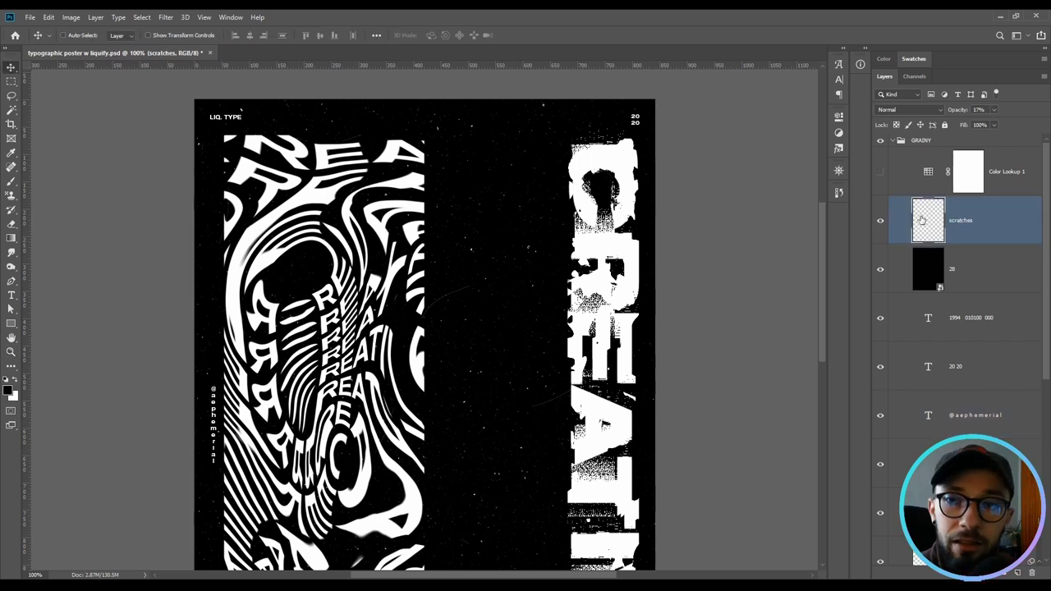
pyautogui.click(975, 272)
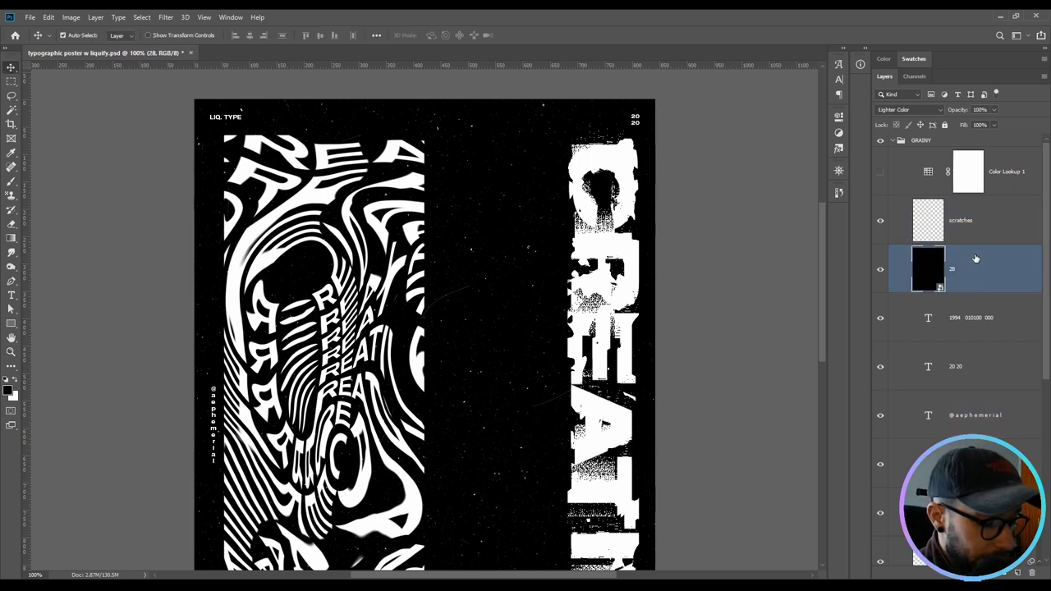
pyautogui.hotkey('ctrl', 'shift', 'n')
pyautogui.press('Return')
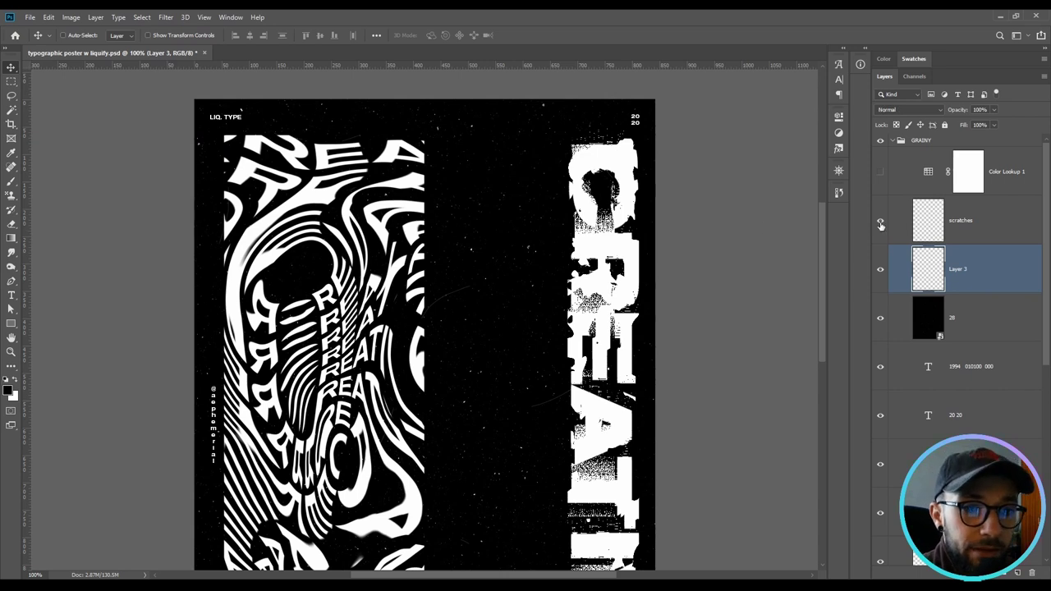
# Hide the scratches layer and set up a white brush with adjusted size
pyautogui.click(881, 221)
pyautogui.press('b')
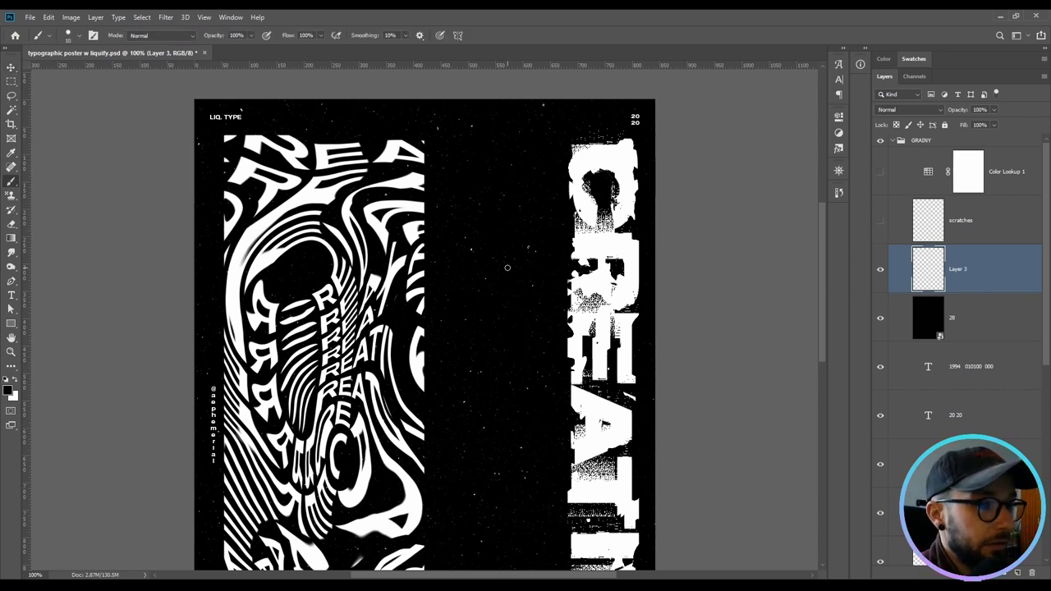
pyautogui.rightClick(510, 269)
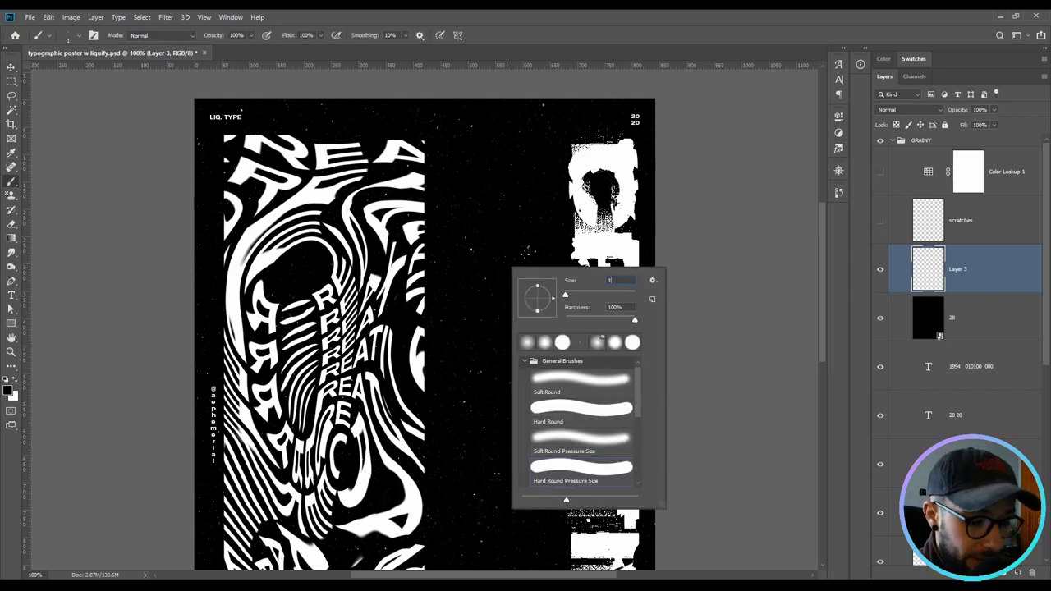
pyautogui.click(525, 254)
pyautogui.press('x')
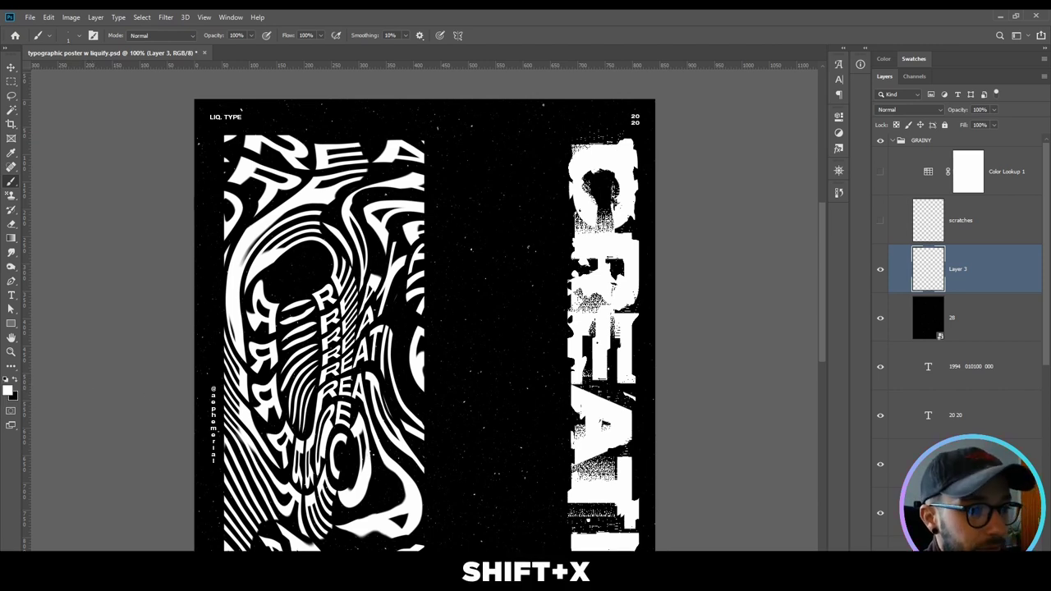
# Paint thin white scratch strokes mid-poster and near the bottom, undoing the last curved stroke
pyautogui.moveTo(489, 322); pyautogui.dragTo(526, 292)
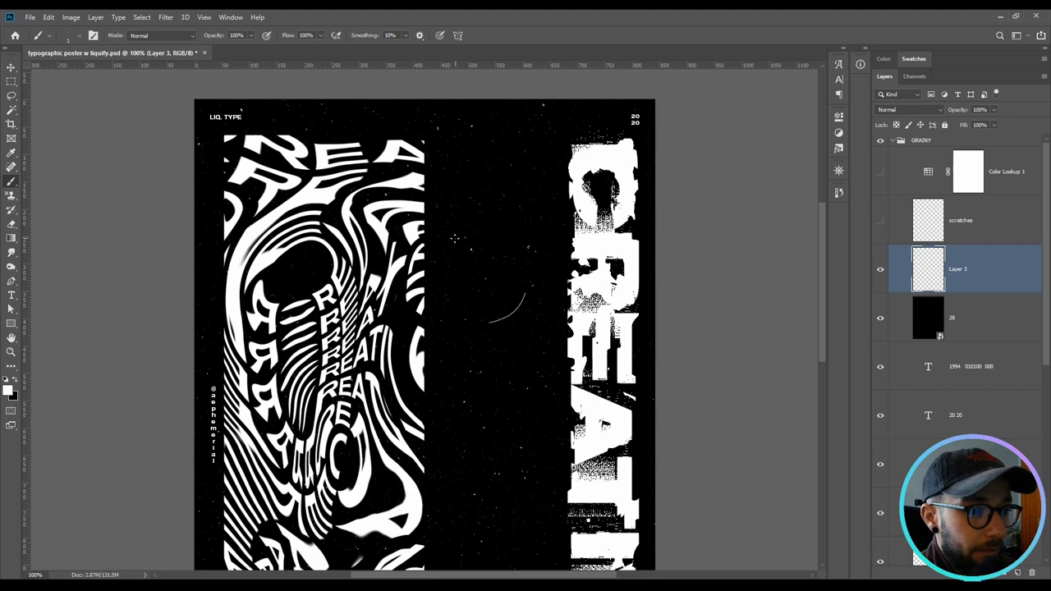
pyautogui.moveTo(448, 245); pyautogui.dragTo(443, 262)
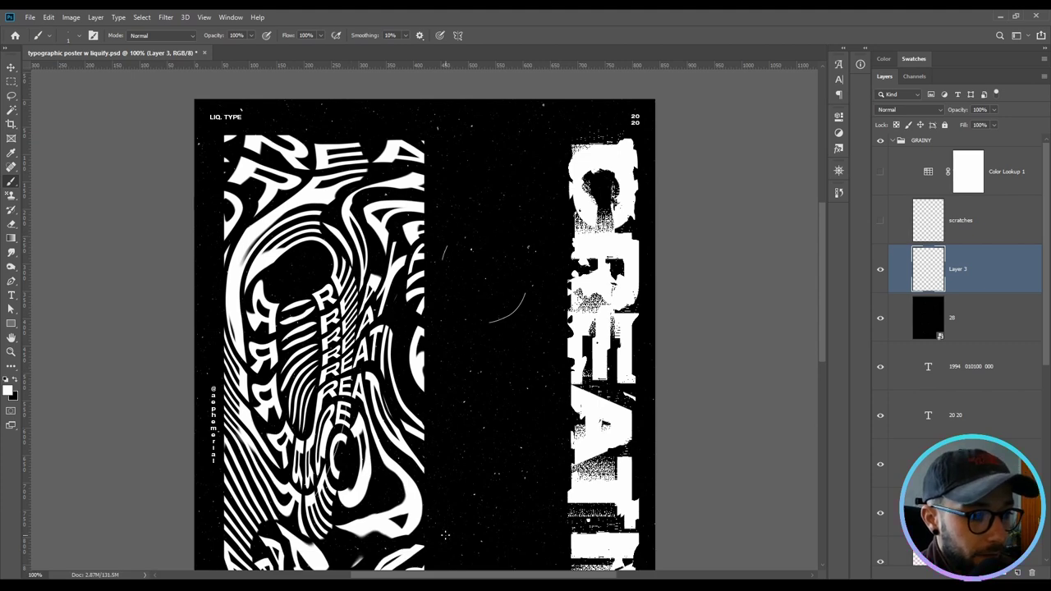
pyautogui.moveTo(393, 475); pyautogui.dragTo(412, 300)
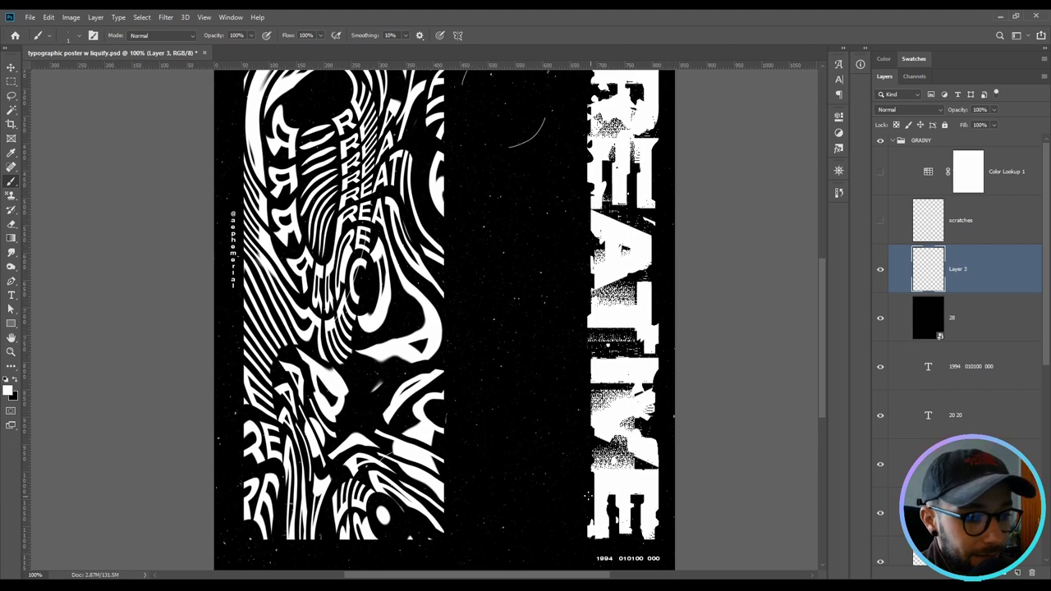
pyautogui.moveTo(580, 499); pyautogui.dragTo(593, 494)
pyautogui.moveTo(392, 549)
pyautogui.mouseDown()
pyautogui.moveTo(358, 553)
pyautogui.moveTo(375, 561)
pyautogui.mouseUp()
pyautogui.hotkey('ctrl', 'z')
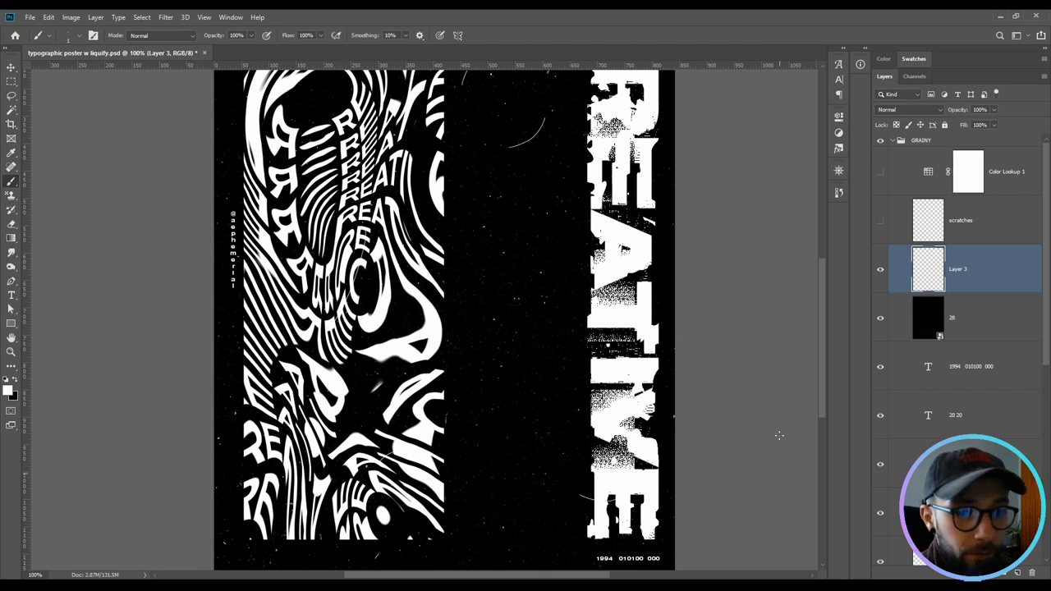
# Set Layer 3's opacity to 15%, then change it to 20%
pyautogui.click(968, 236)
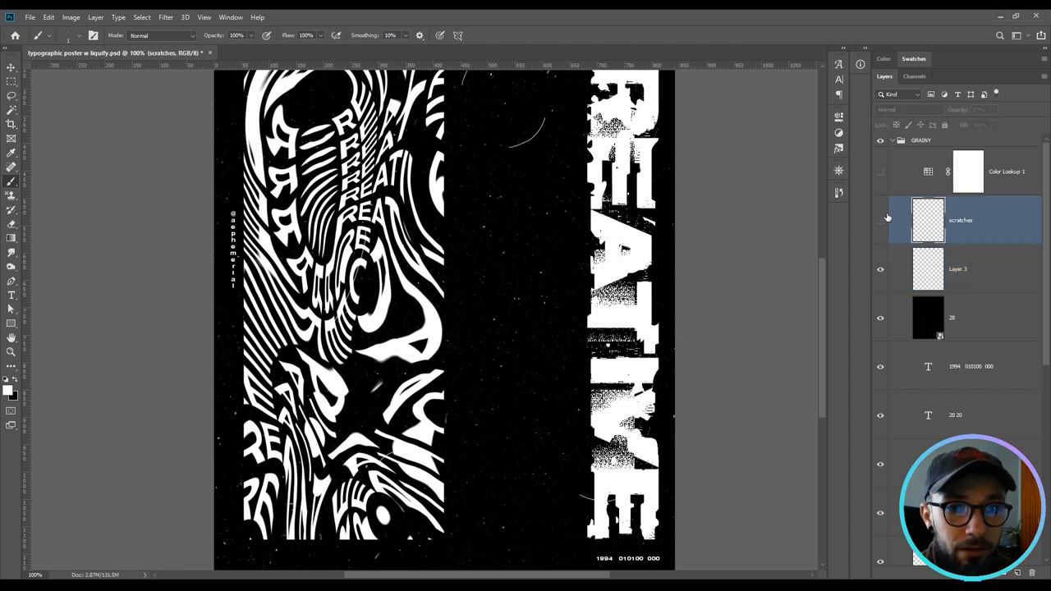
pyautogui.click(981, 272)
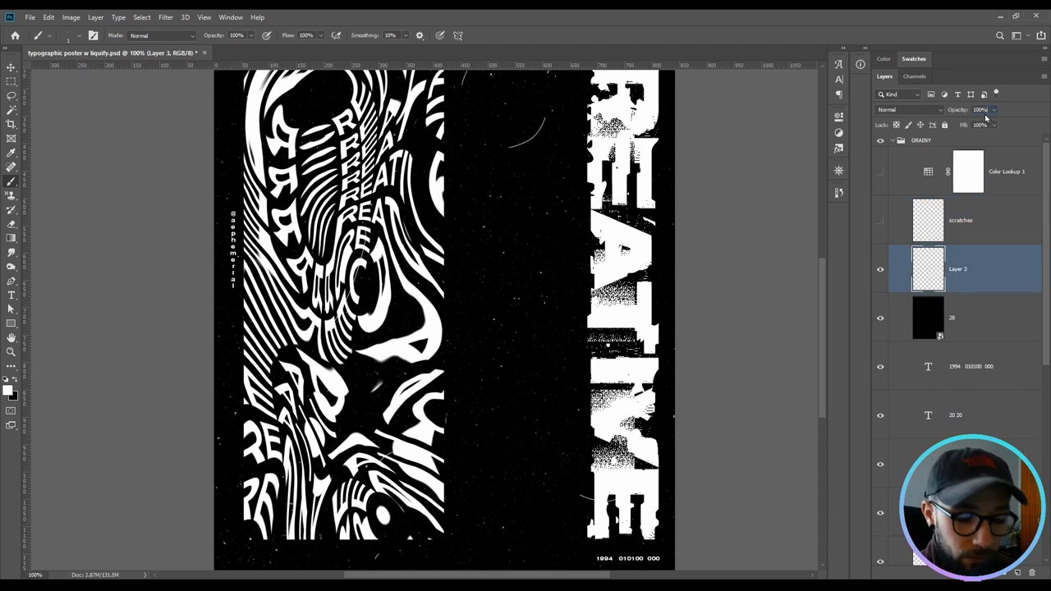
pyautogui.write('15')
pyautogui.press('Return')
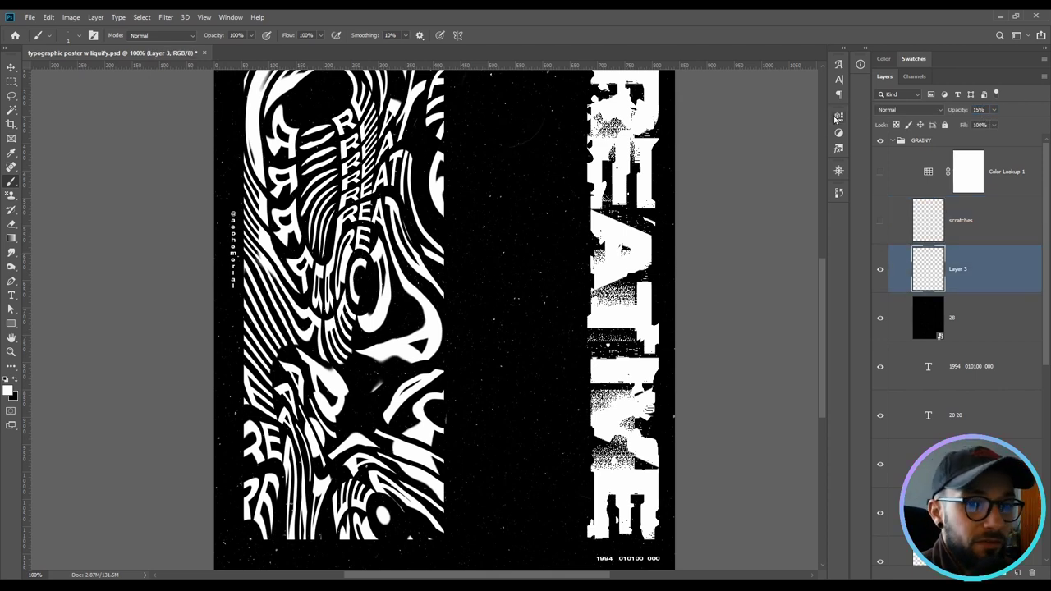
pyautogui.click(981, 109)
pyautogui.write('20')
pyautogui.press('Return')
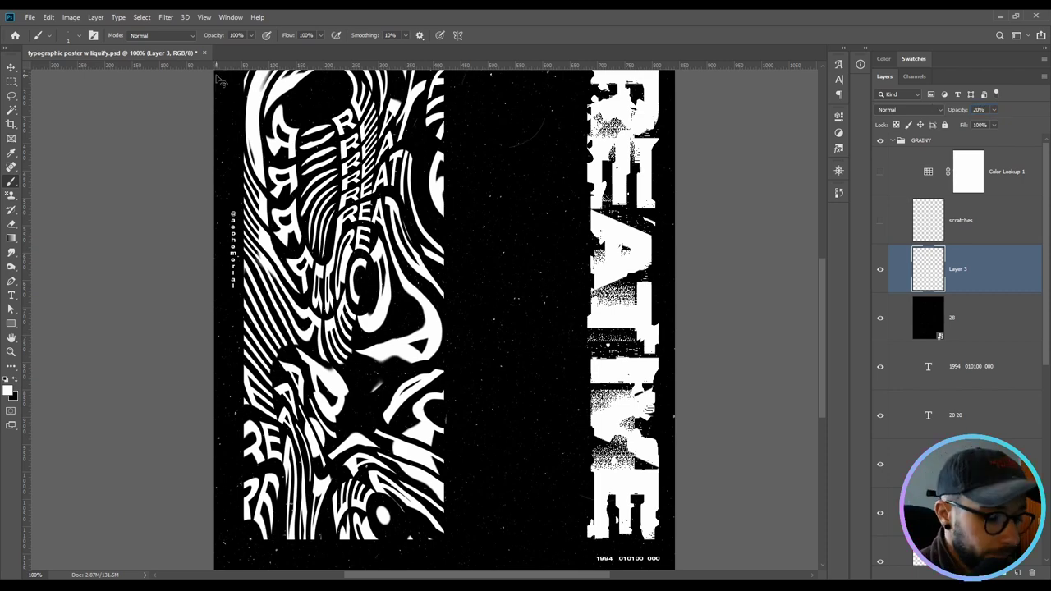
# Fit the poster in the window, show the scratches layer again, and delete Layer 3
pyautogui.hotkey('ctrl', '0')
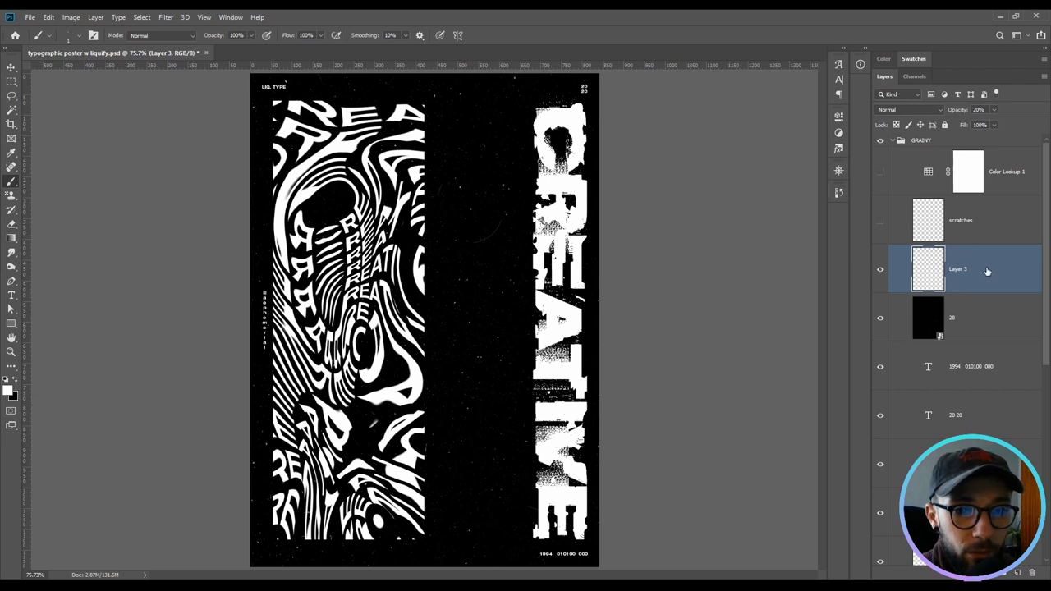
pyautogui.click(880, 222)
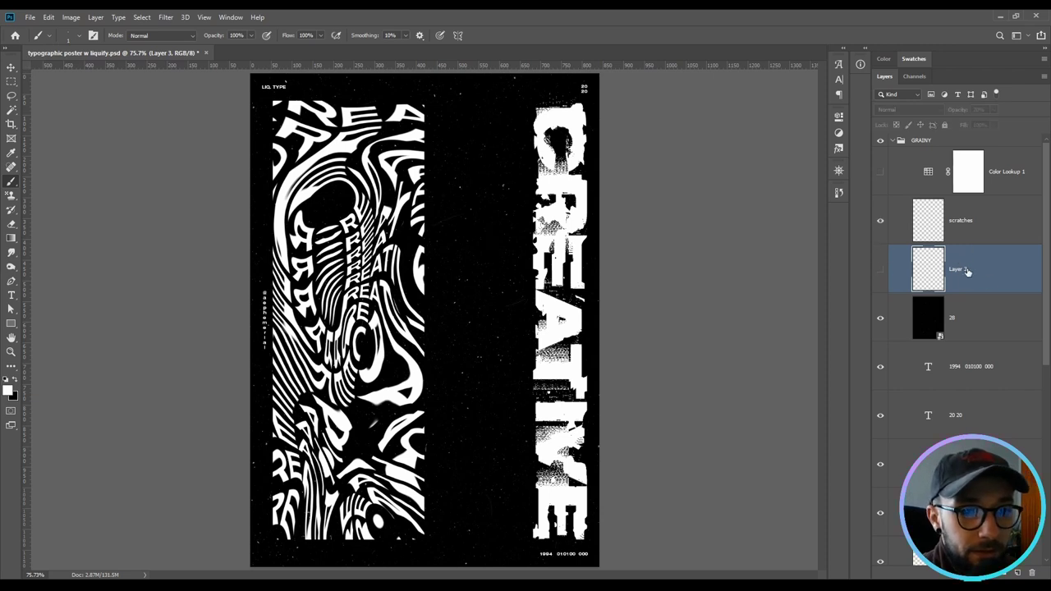
pyautogui.press('Delete')
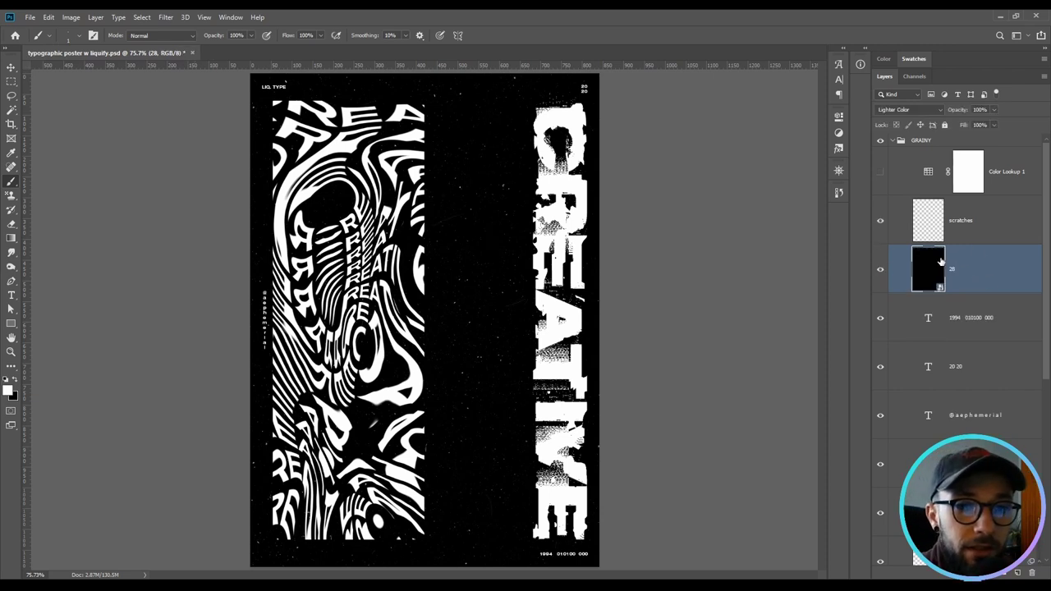
# Turn on the Color Lookup 1 adjustment and open its settings
pyautogui.click(999, 226)
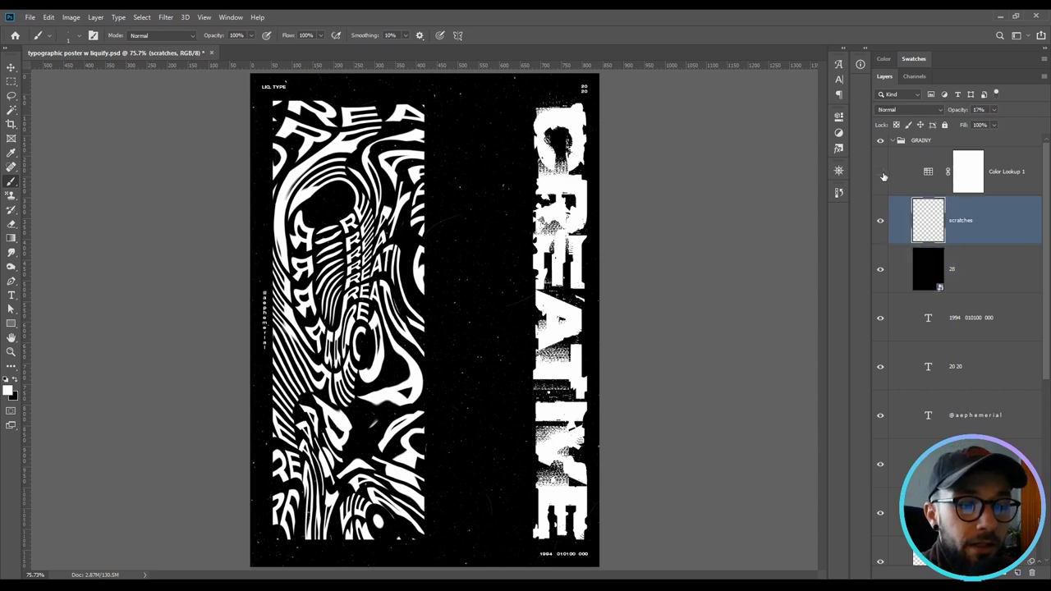
pyautogui.click(883, 174)
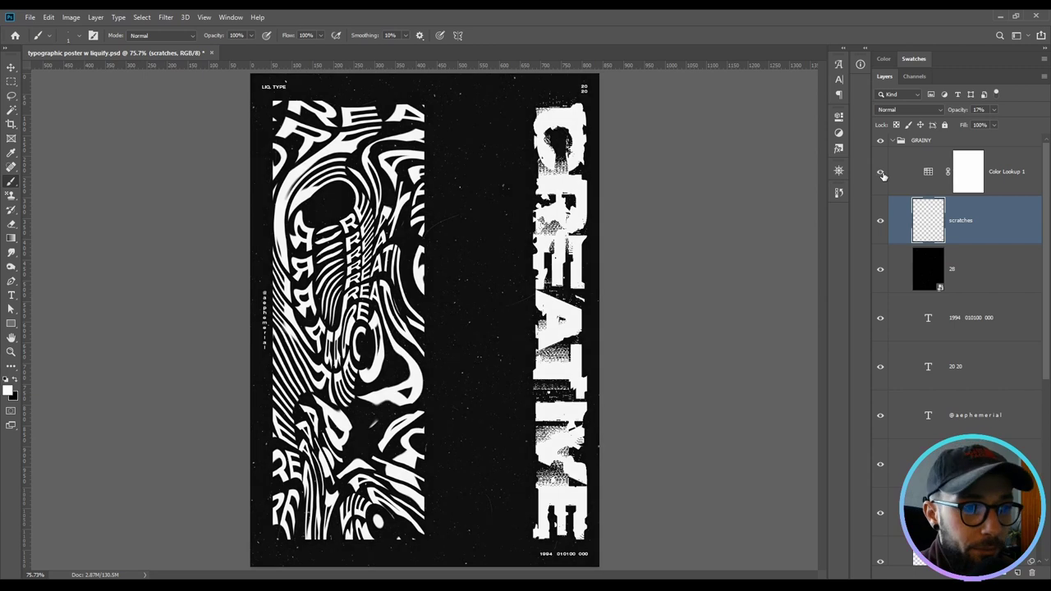
pyautogui.doubleClick(929, 171)
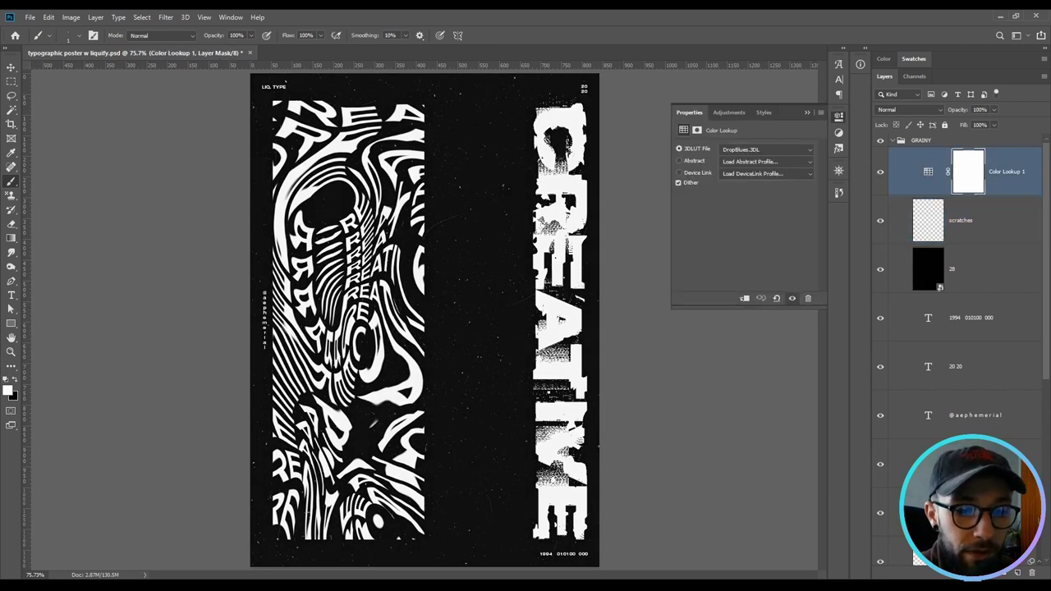
pyautogui.click(995, 574)
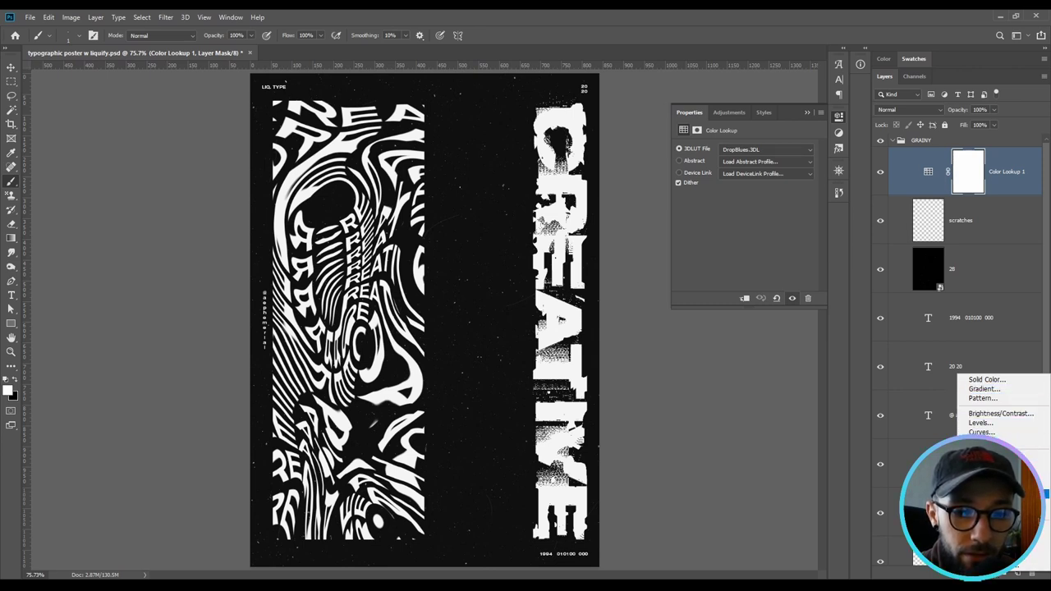
pyautogui.press('Escape')
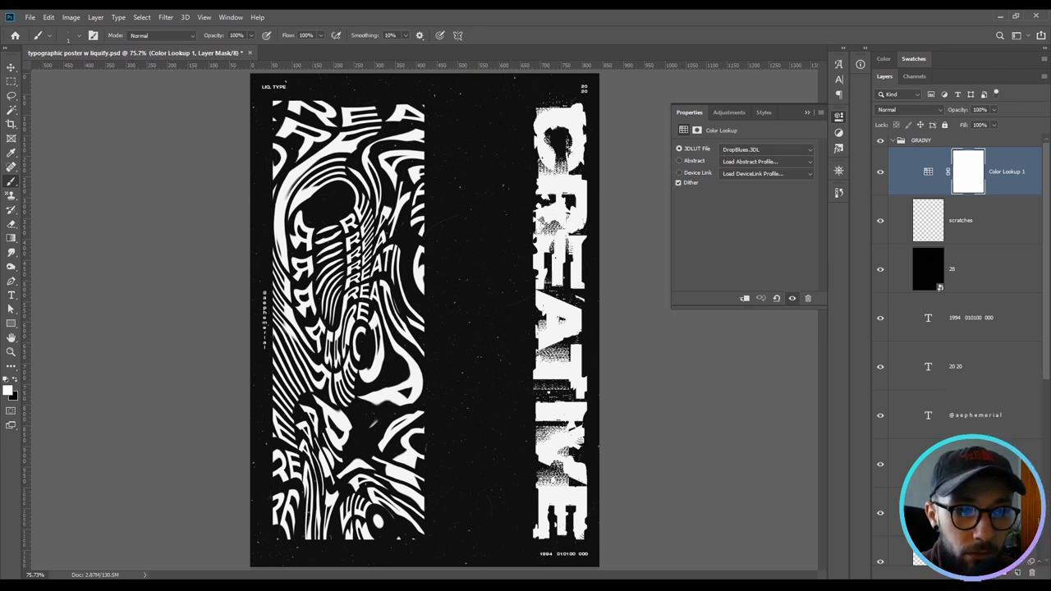
# Try lookup tables like Candlelight.CUBE, keep DropBlues.3DL, and view the poster without panels
pyautogui.click(756, 151)
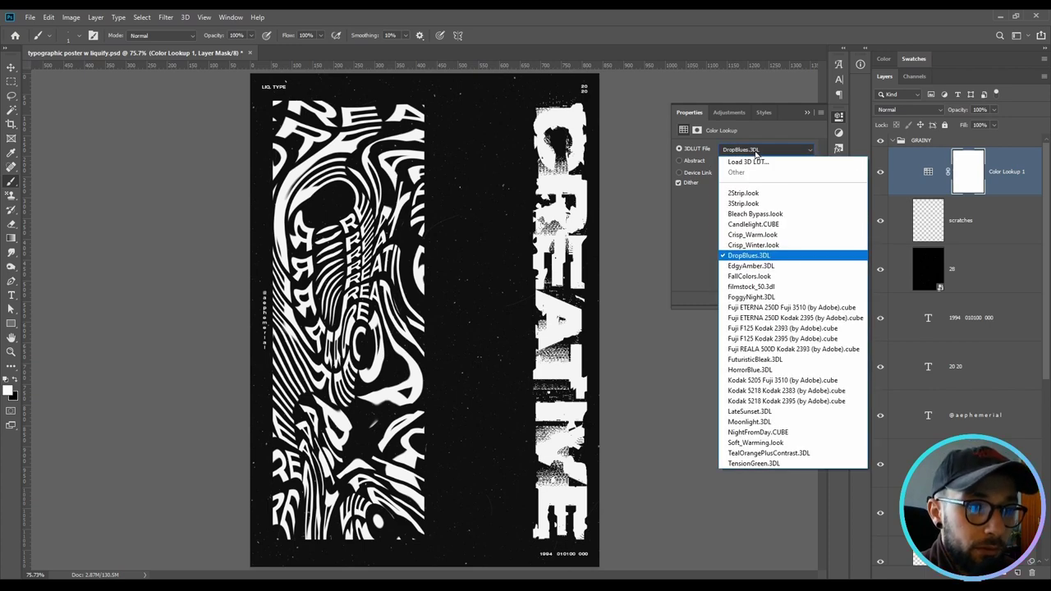
pyautogui.click(769, 198)
pyautogui.press('Down')
pyautogui.press('Down')
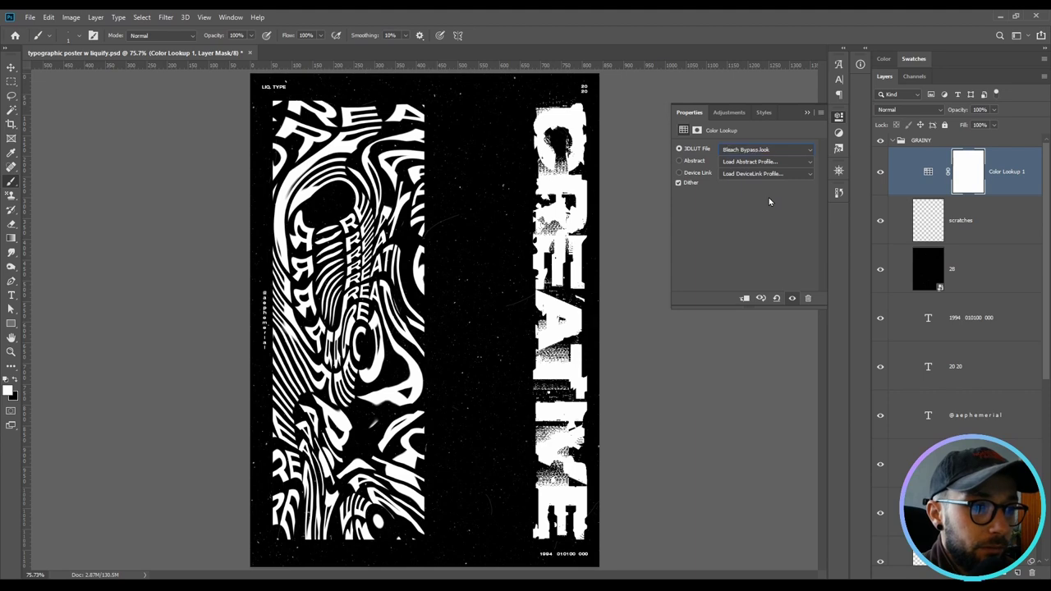
pyautogui.press('Down')
pyautogui.press('Down')
pyautogui.press('Down')
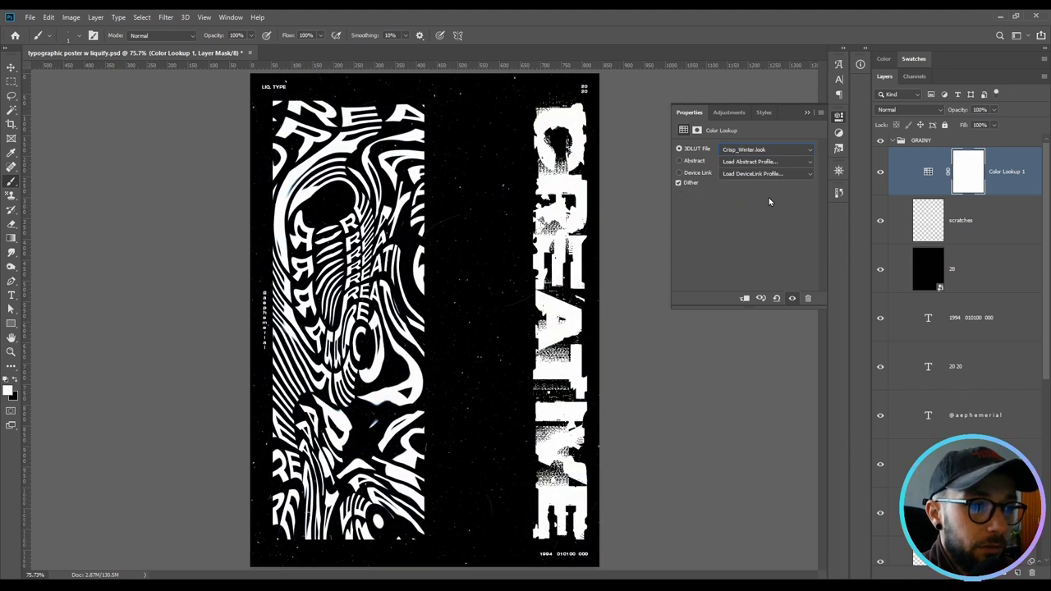
pyautogui.click(806, 113)
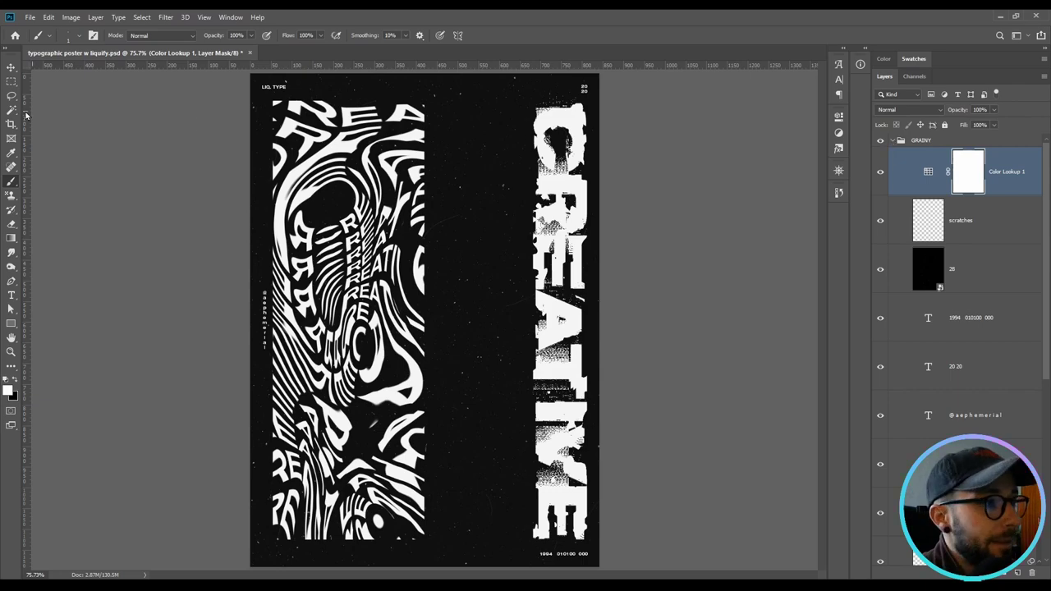
pyautogui.press('Tab')
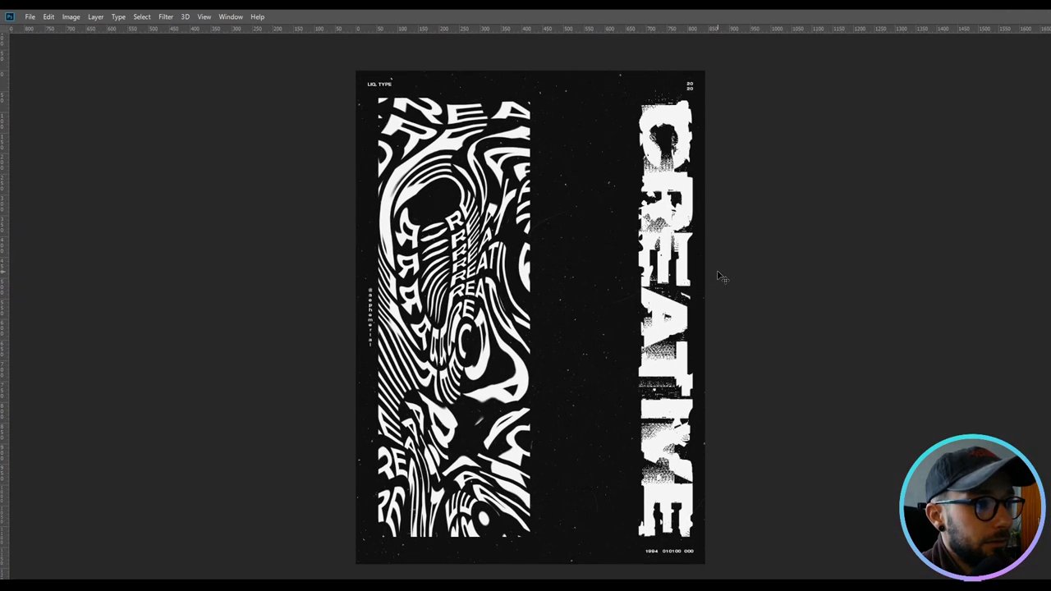
# Bring back the toolbar, options bar and panels around the finished poster
pyautogui.press('Tab')
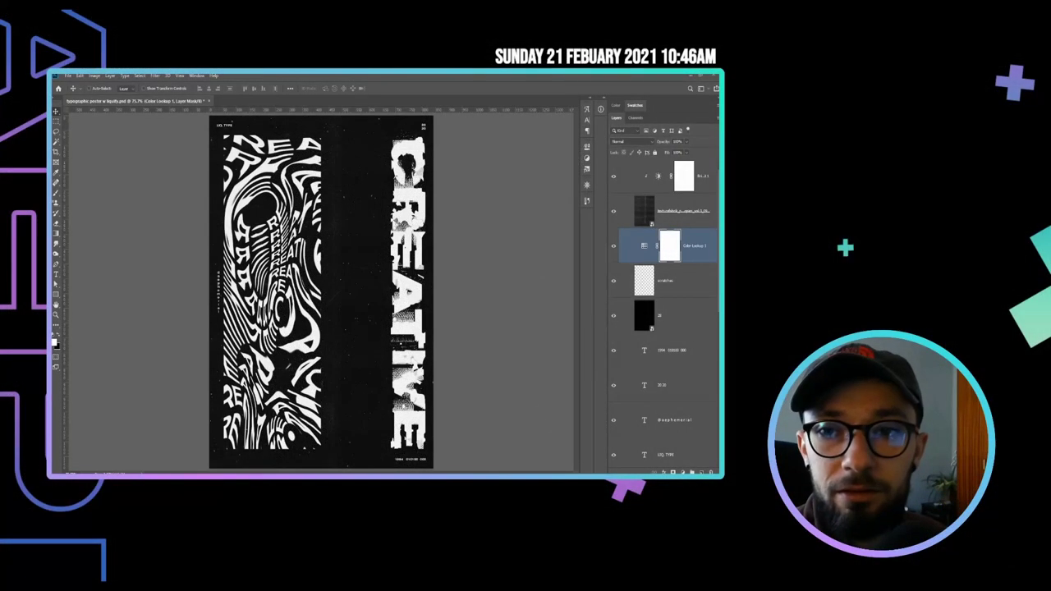